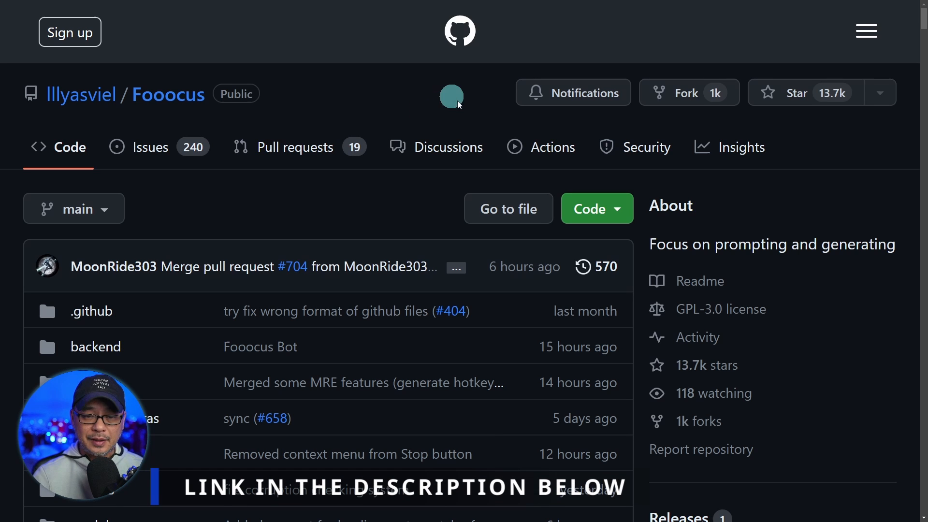
pyautogui.scroll(-5, 412, 147)
pyautogui.scroll(-5, 411, 156)
pyautogui.scroll(-5, 412, 156)
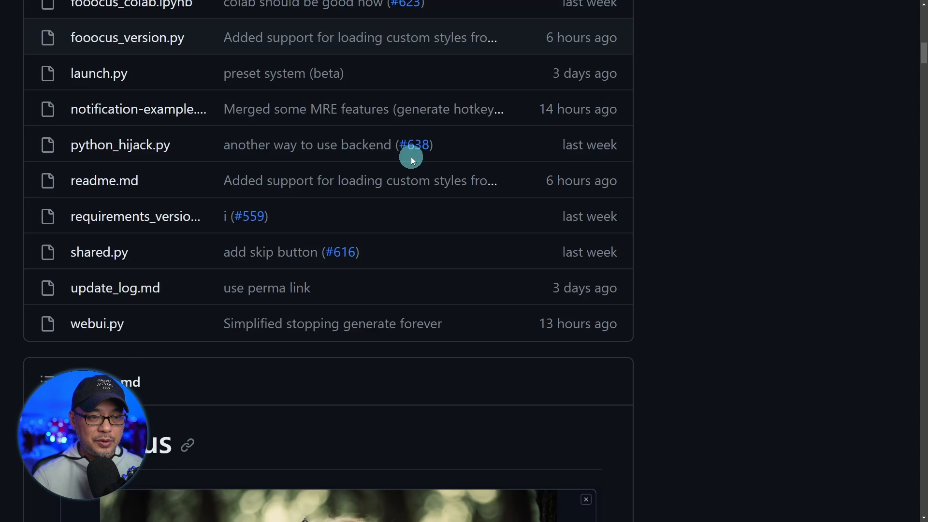
pyautogui.scroll(-8, 373, 172)
pyautogui.scroll(-5, 373, 172)
pyautogui.scroll(-3, 363, 171)
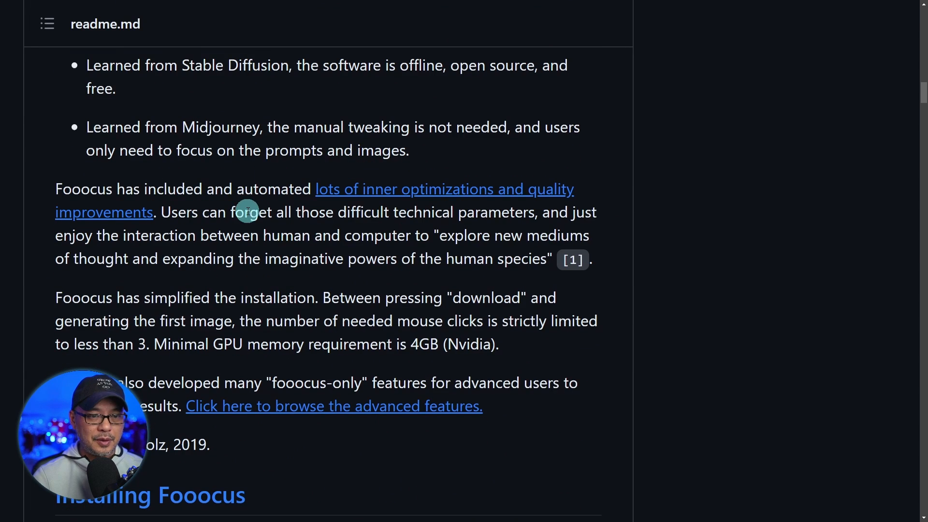
pyautogui.scroll(-2, 250, 206)
pyautogui.scroll(-3, 250, 207)
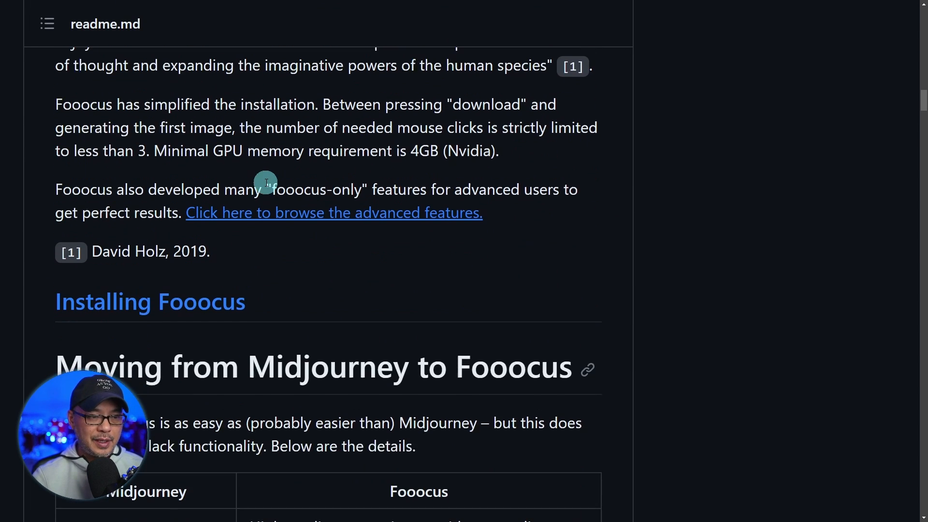
pyautogui.scroll(-2, 218, 206)
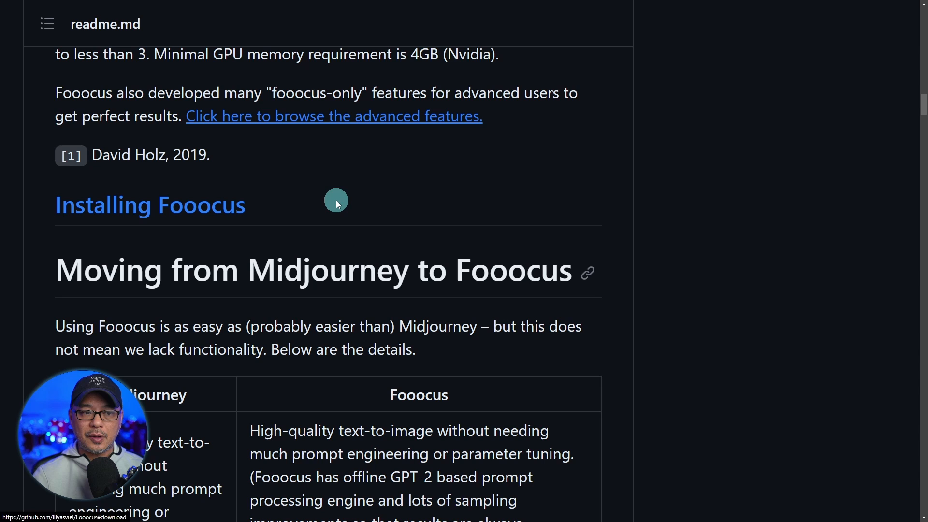
pyautogui.scroll(-10, 378, 202)
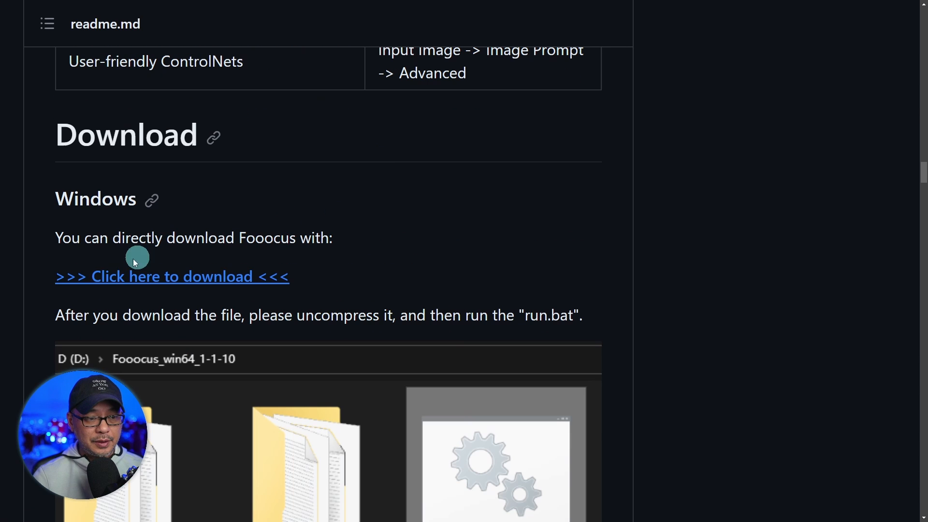
# Download the Fooocus Windows package and save the archive into Downloads
pyautogui.click(175, 281)
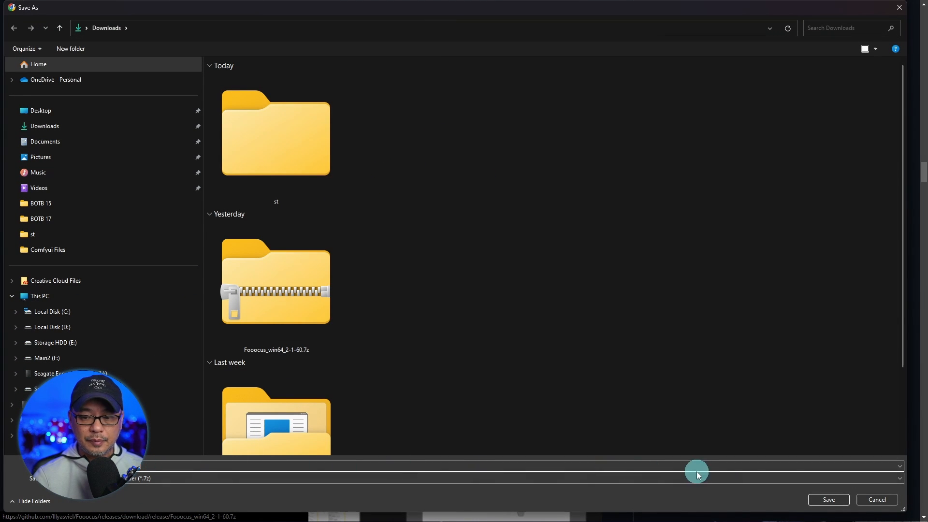
pyautogui.click(829, 500)
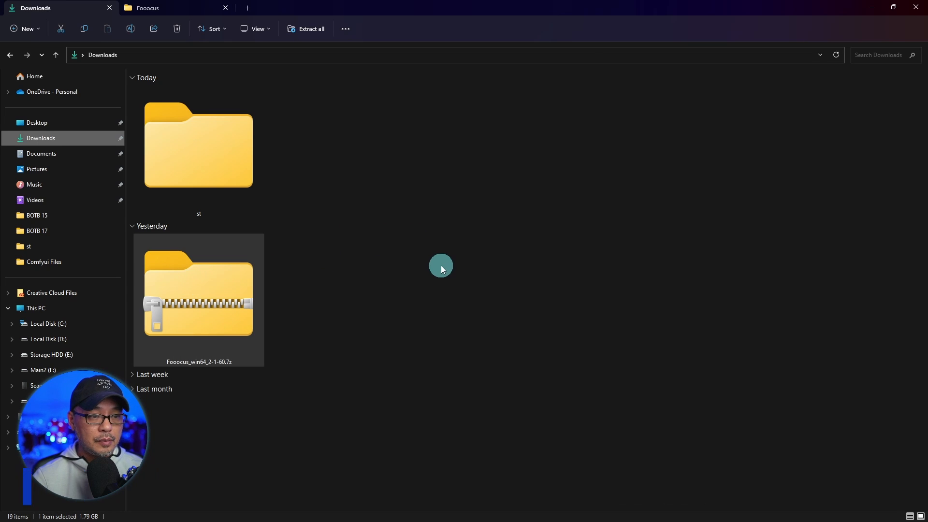
# Open the Fooocus .7z archive in 7-Zip File Manager and start extraction
pyautogui.rightClick(218, 286)
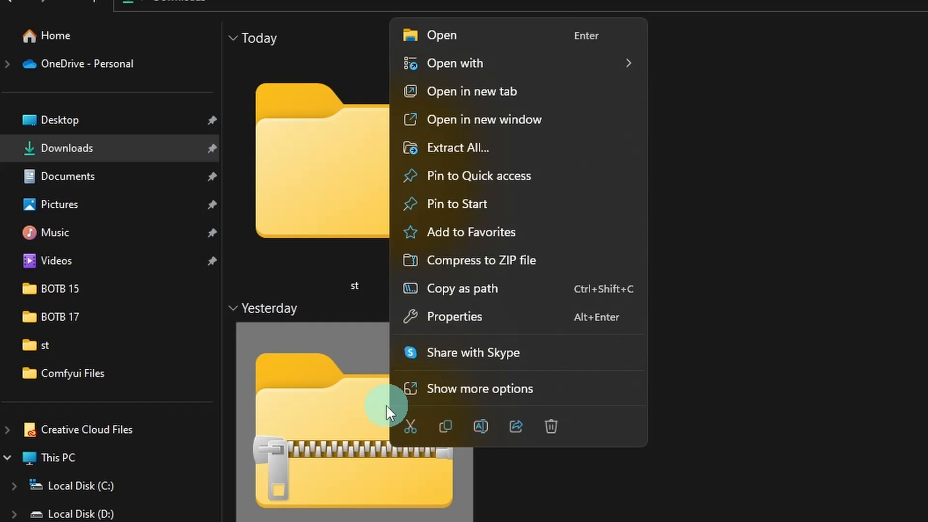
pyautogui.moveTo(455, 63)
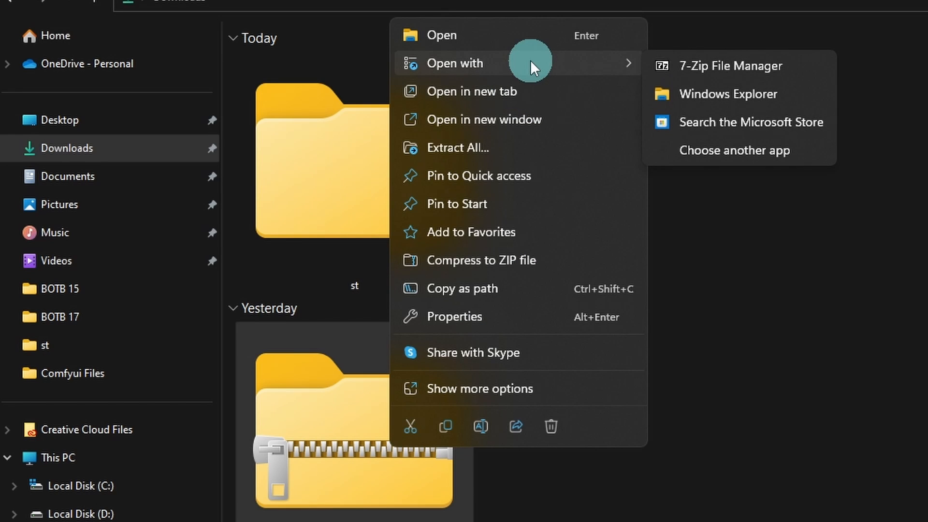
pyautogui.click(768, 67)
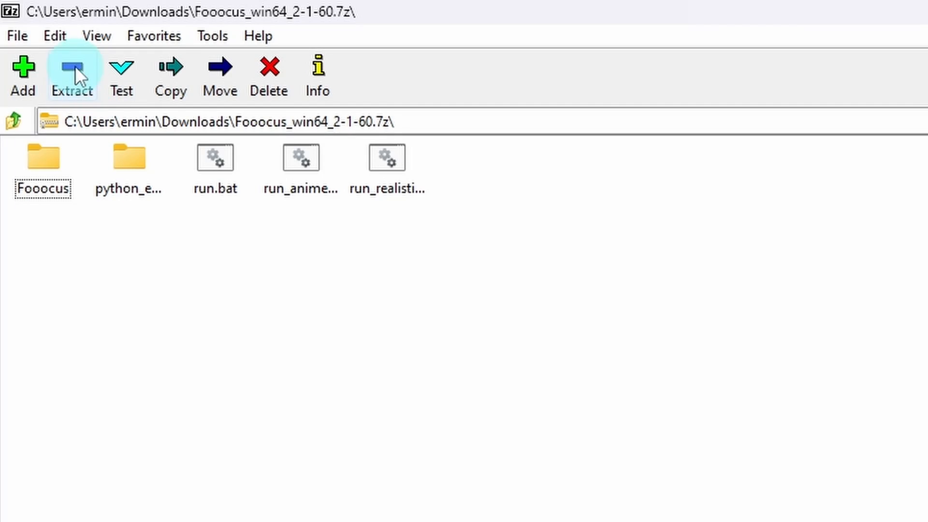
pyautogui.click(75, 71)
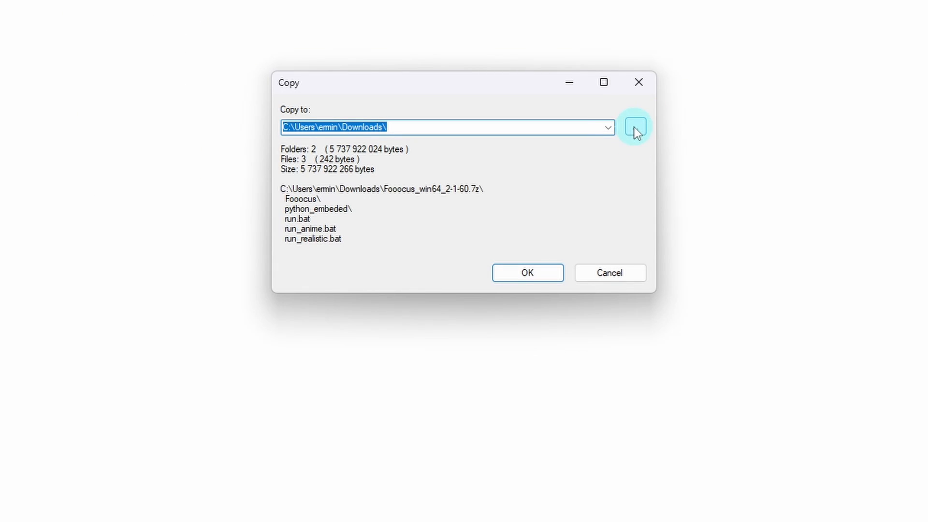
# Set the extraction destination to C:\Users\<user>\Fooocus and confirm extraction
pyautogui.click(636, 126)
pyautogui.click(393, 215)
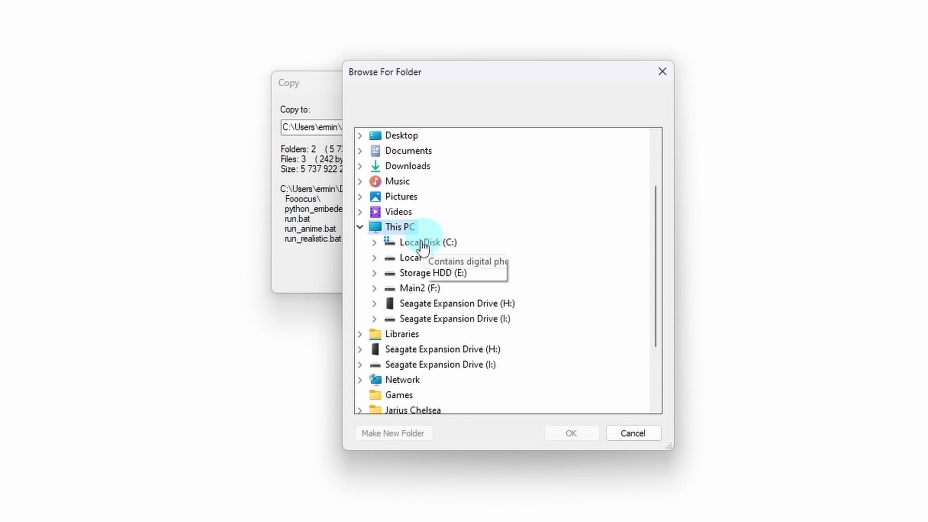
pyautogui.doubleClick(438, 242)
pyautogui.scroll(-3, 577, 219)
pyautogui.scroll(-3, 578, 219)
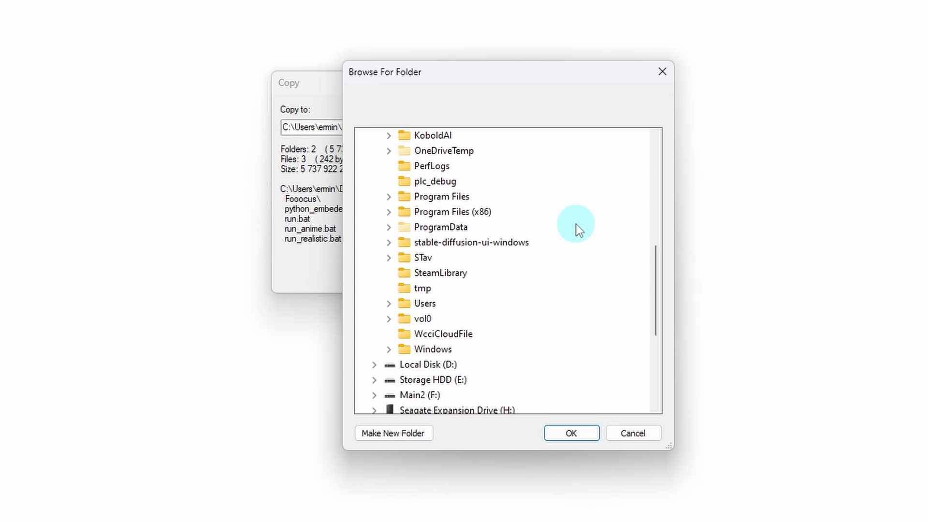
pyautogui.doubleClick(425, 303)
pyautogui.scroll(-2, 584, 232)
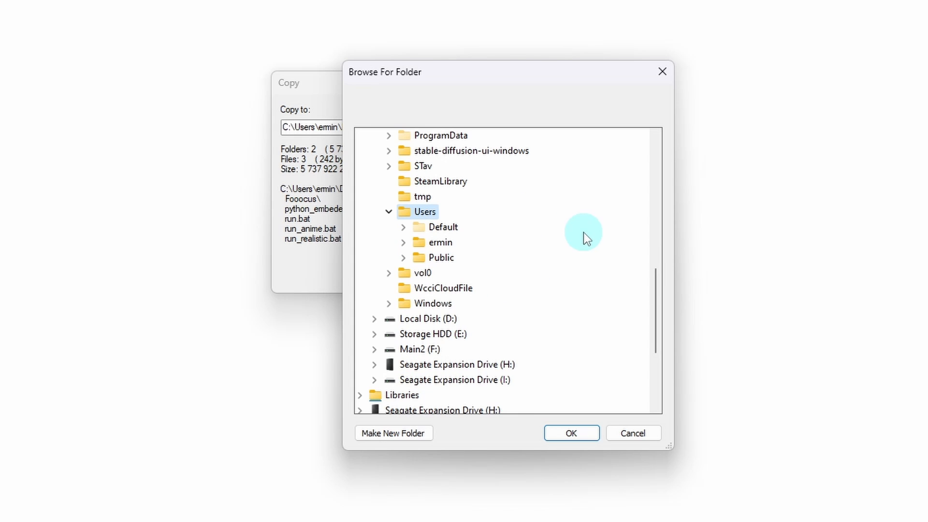
pyautogui.doubleClick(441, 242)
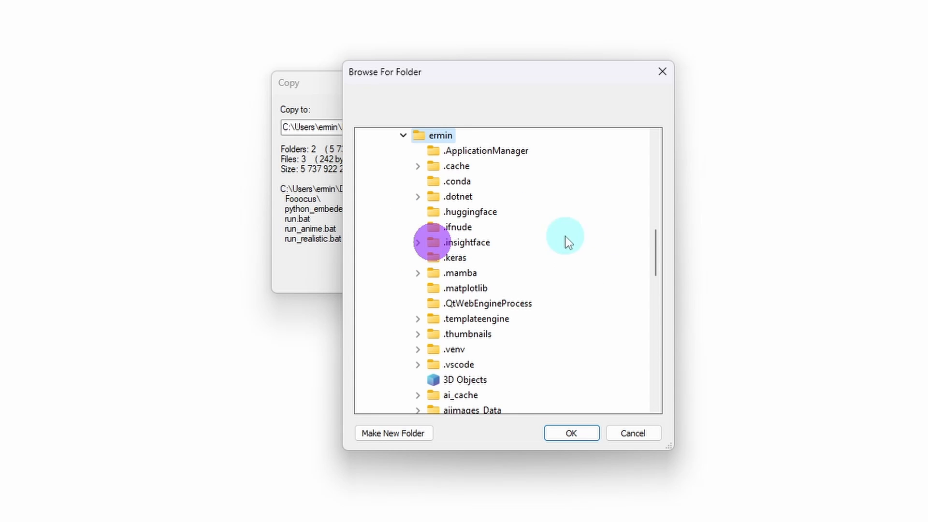
pyautogui.scroll(-3, 606, 219)
pyautogui.scroll(-5, 603, 209)
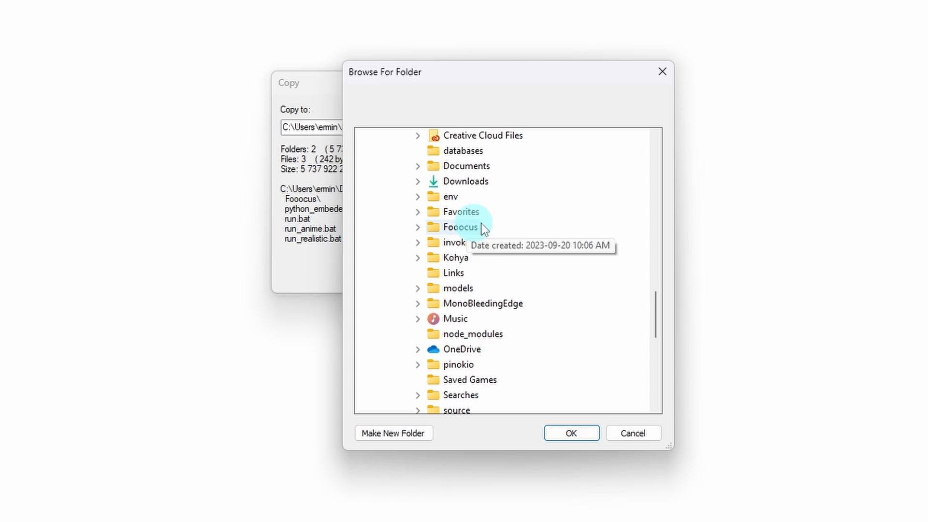
pyautogui.click(460, 226)
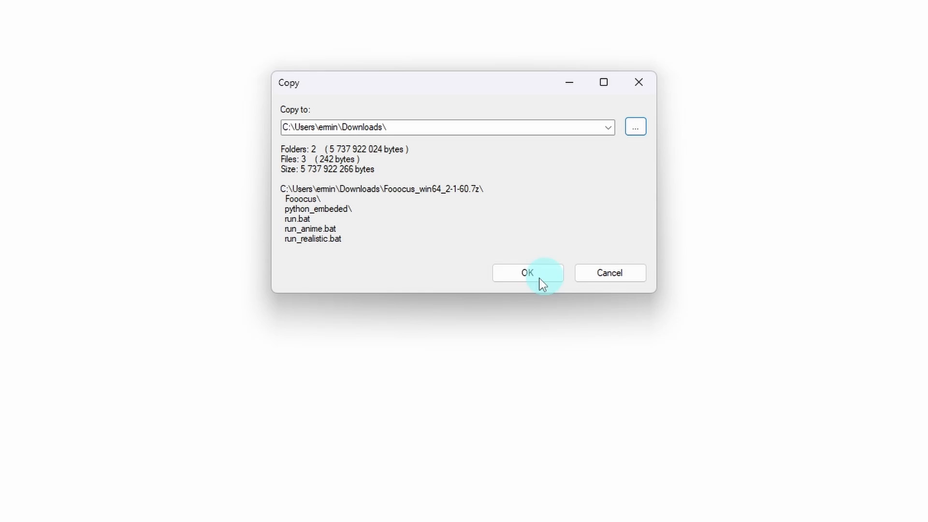
pyautogui.click(527, 273)
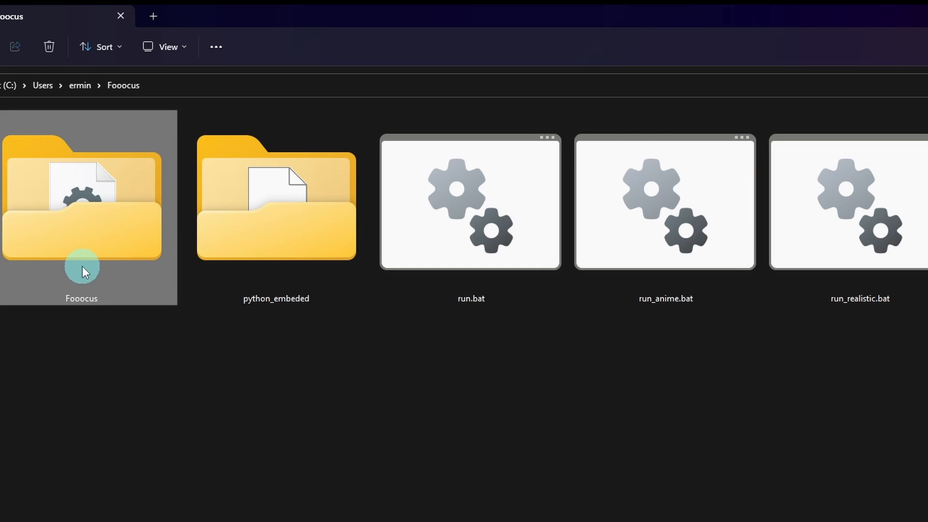
# Send run.bat to the Desktop as a shortcut via Show more options
pyautogui.click(257, 497)
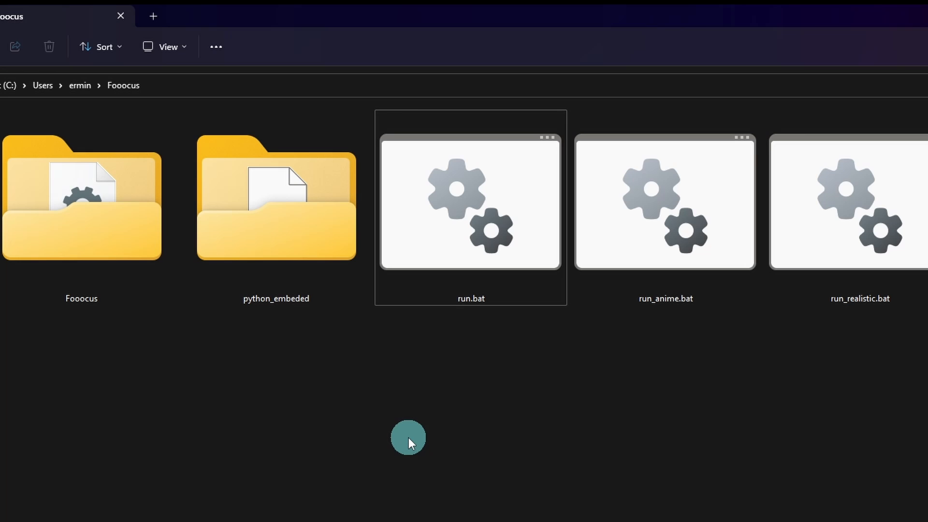
pyautogui.rightClick(440, 219)
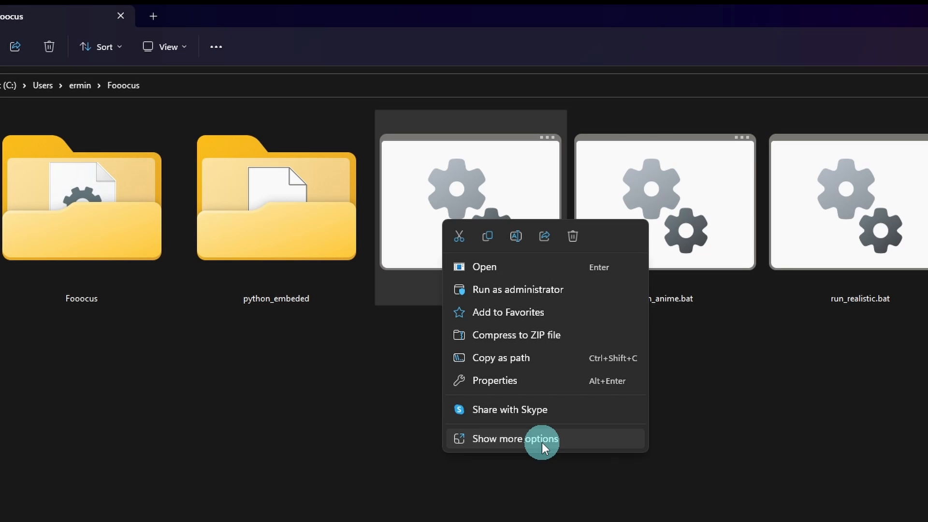
pyautogui.click(517, 441)
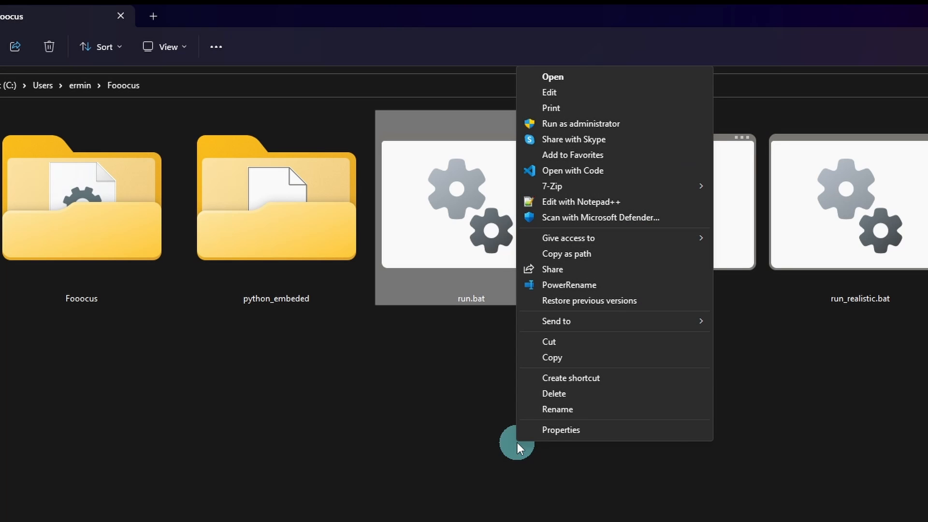
pyautogui.moveTo(557, 322)
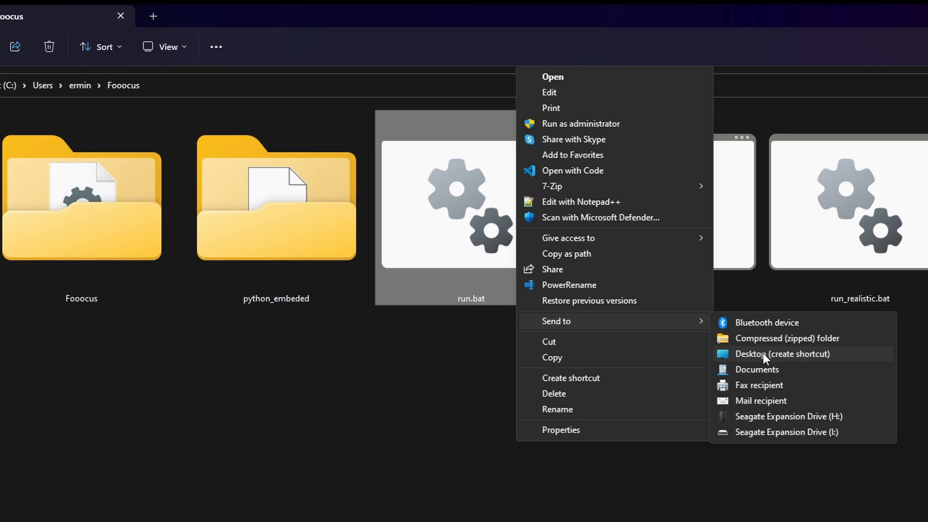
pyautogui.click(763, 353)
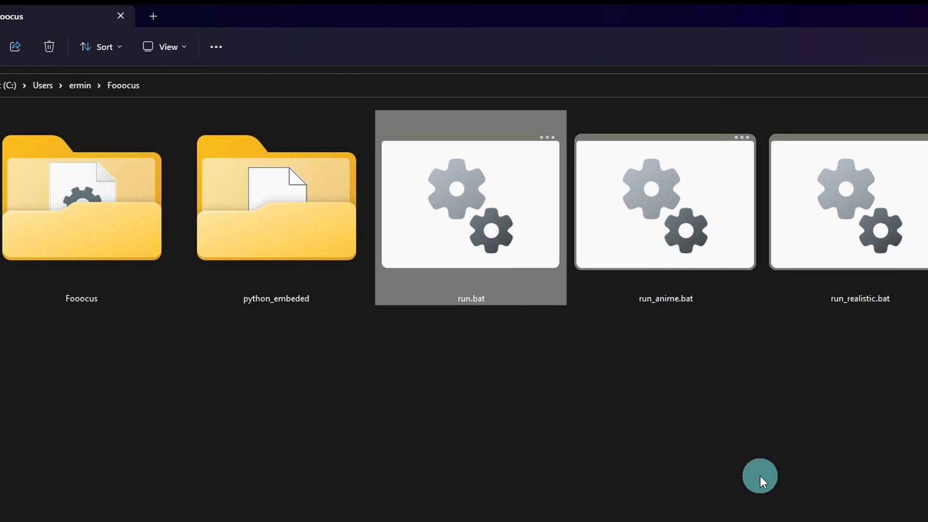
# Bring up the full context options for run_anime.bat to make its shortcut
pyautogui.click(761, 476)
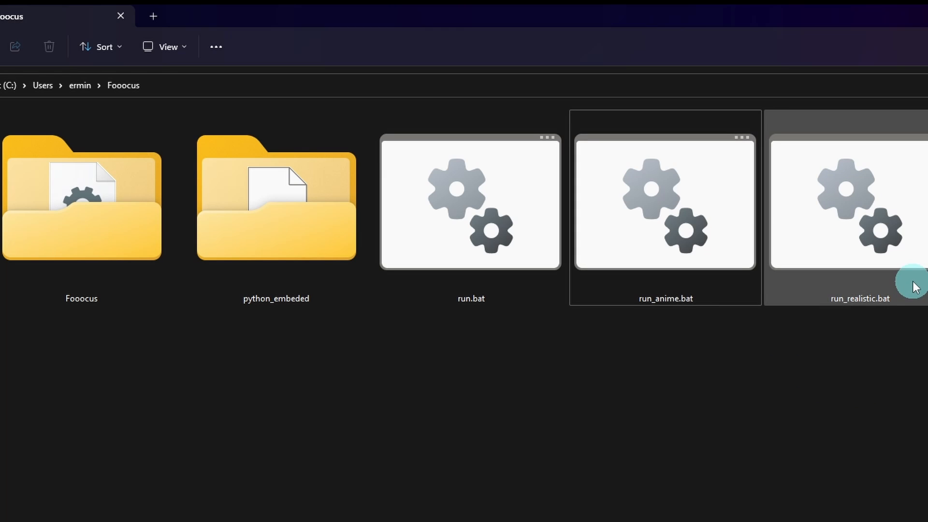
pyautogui.rightClick(626, 221)
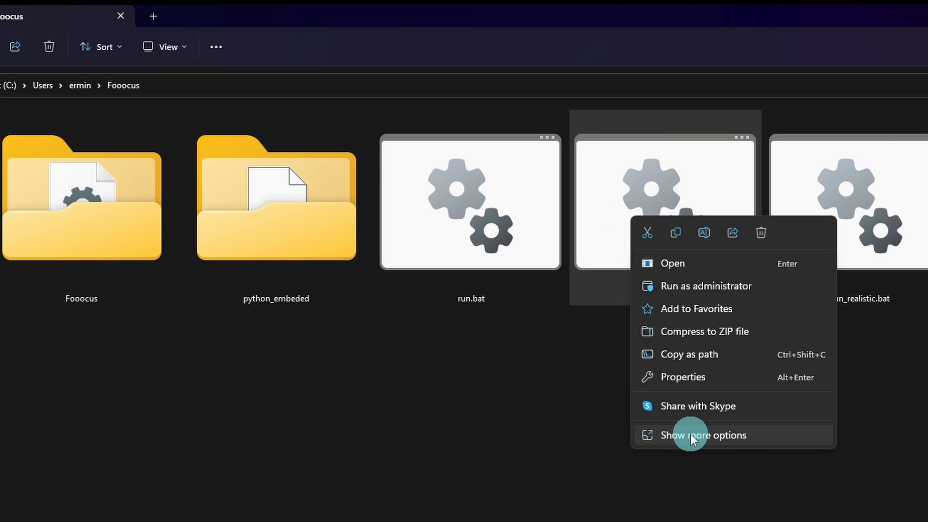
pyautogui.click(691, 434)
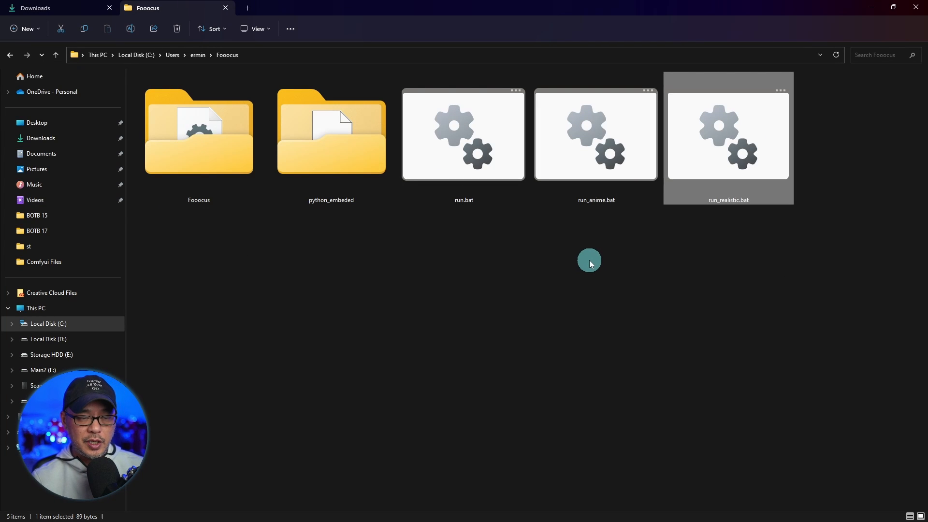
# Launch Fooocus with run.bat and maximize the console to watch the SDXL model download
pyautogui.doubleClick(491, 148)
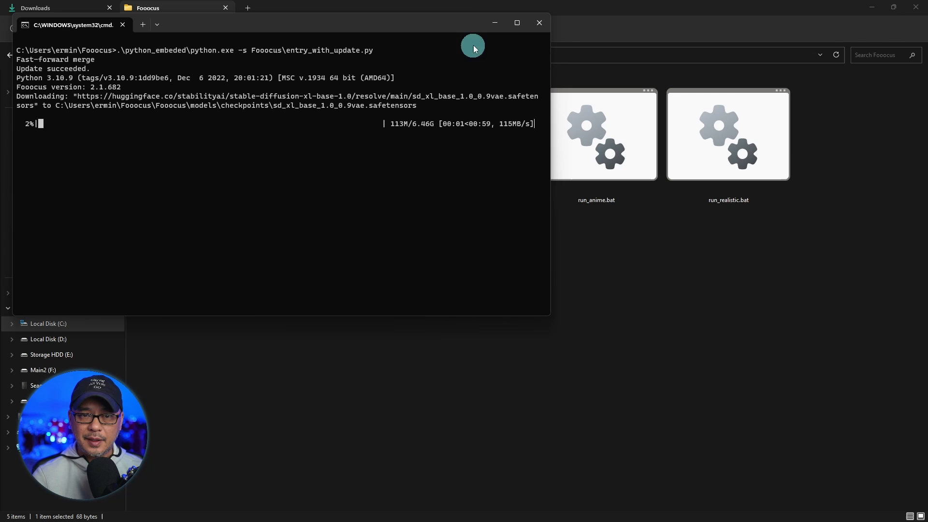
pyautogui.click(517, 23)
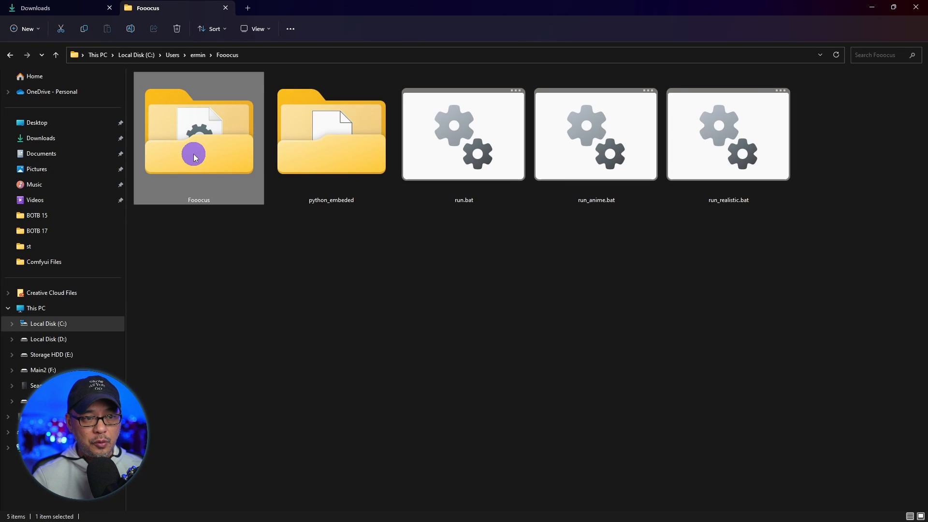
# Enter the inner Fooocus folder in extra-large icons view and browse its subfolder list
pyautogui.doubleClick(199, 145)
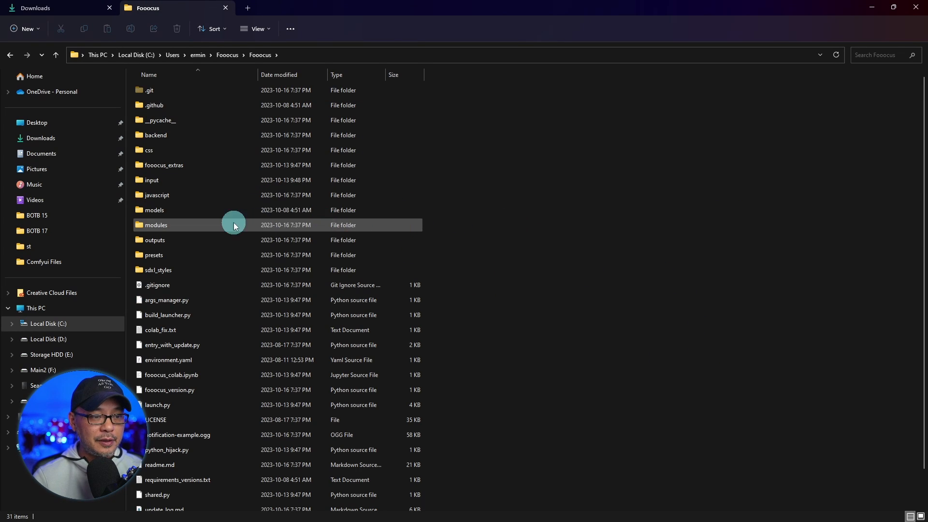
pyautogui.hotkey('ctrl', 'shift', '1')
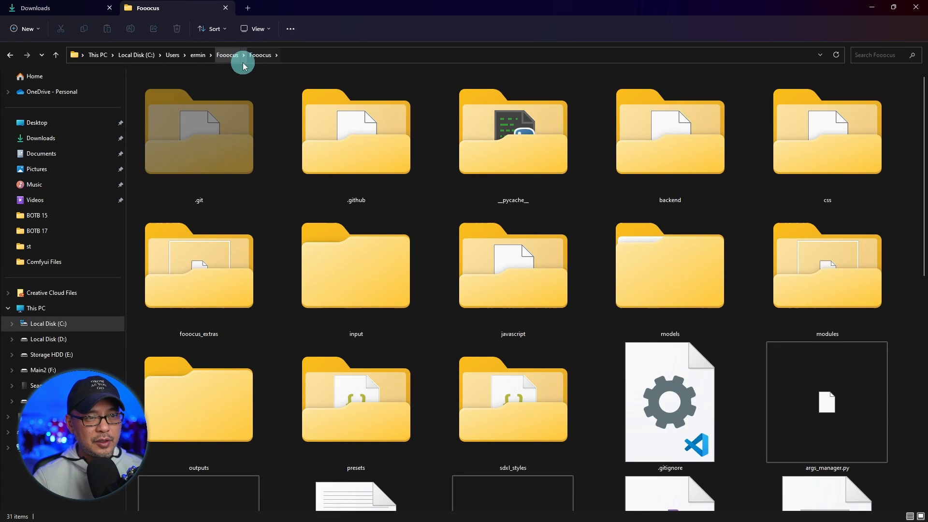
pyautogui.click(640, 104)
pyautogui.click(294, 61)
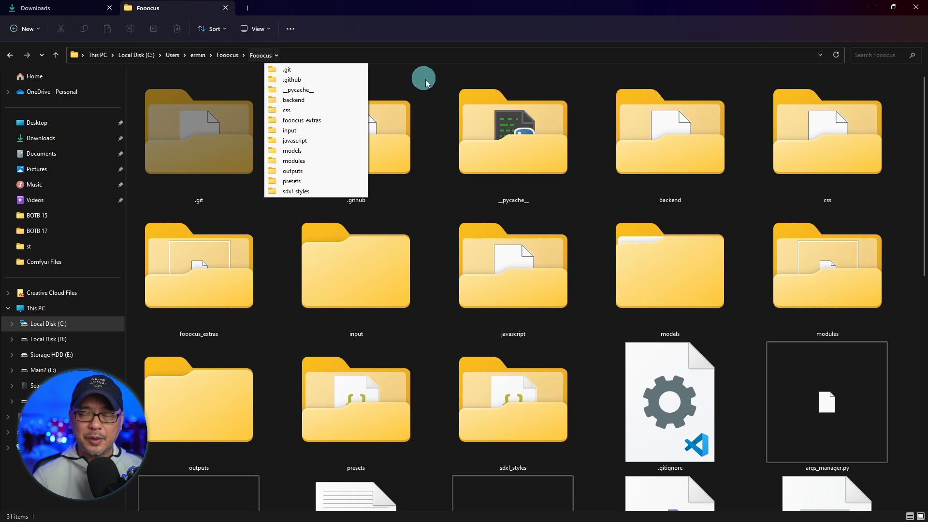
pyautogui.click(669, 145)
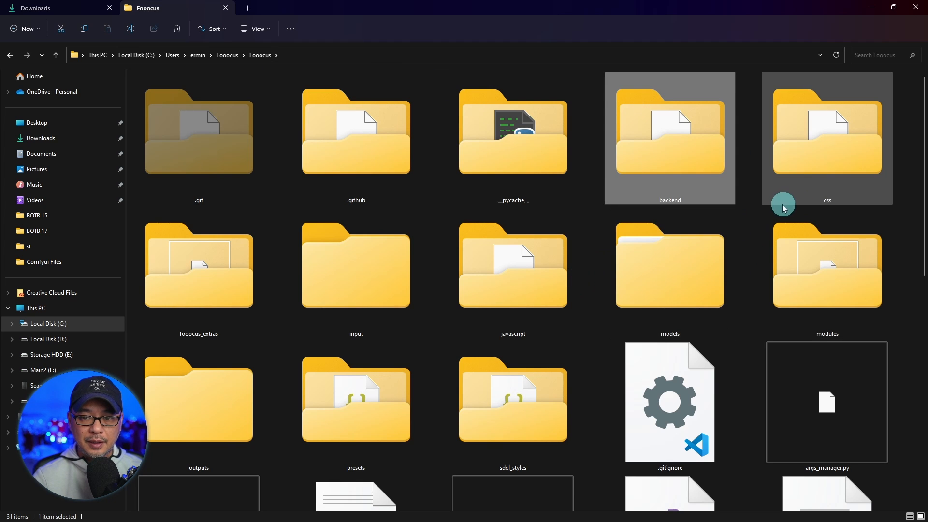
# Go into models, view as extra-large icons, then into the checkpoints folder
pyautogui.click(707, 280)
pyautogui.doubleClick(855, 275)
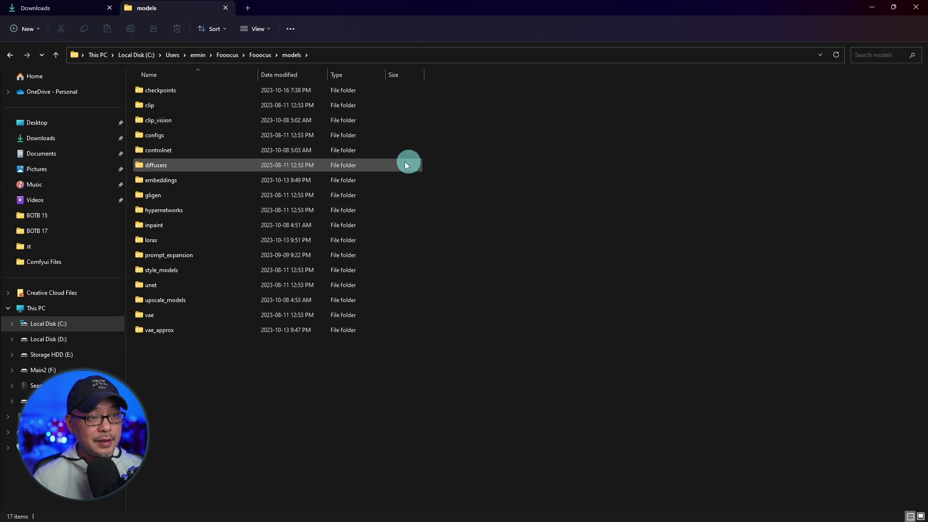
pyautogui.hotkey('ctrl', 'shift', '1')
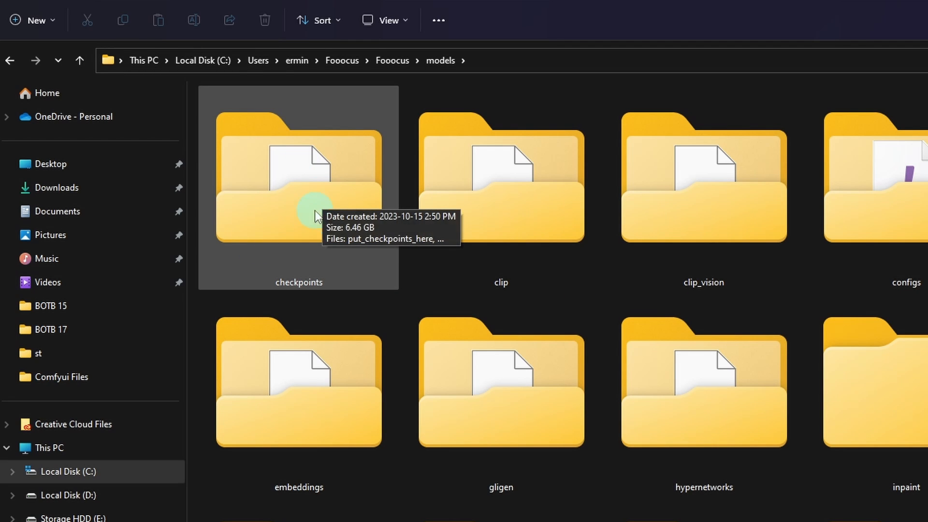
pyautogui.doubleClick(320, 212)
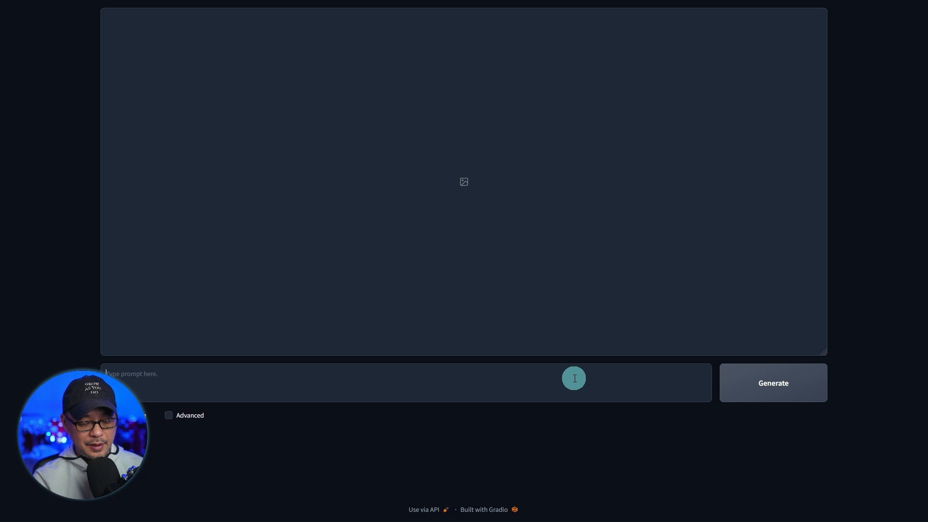
pyautogui.write('howling wolf at night, fmoon')
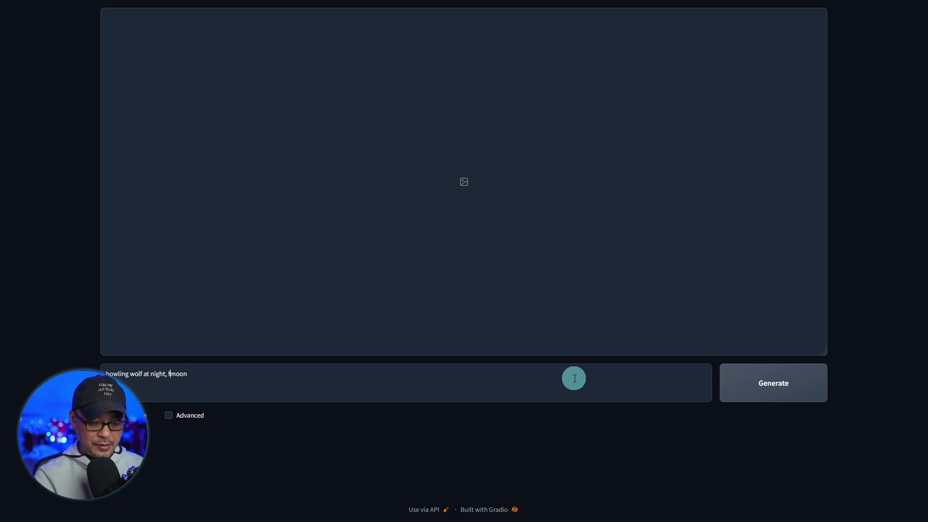
pyautogui.write('ull moon in the background')
# Generate images from the prompt 'howling wolf at night, full moon in the background'
pyautogui.press('Return')
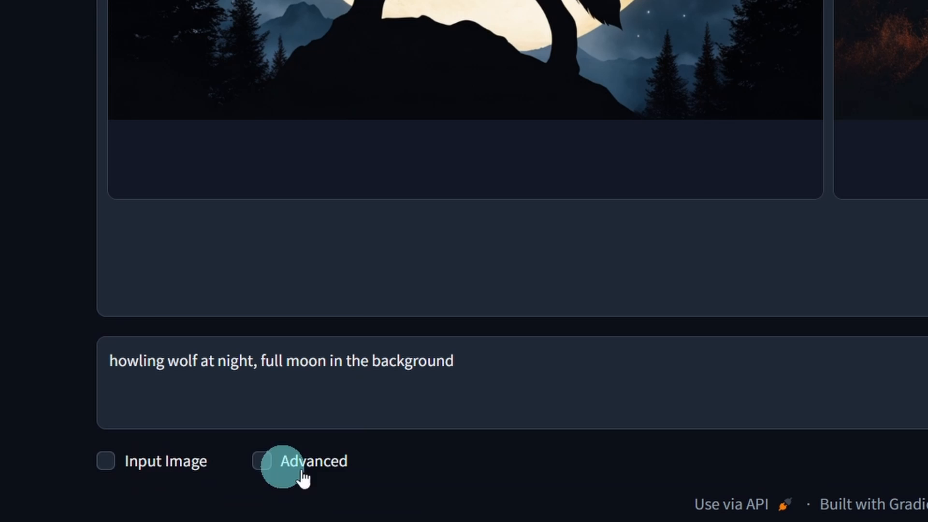
# Enable Advanced, try Quality then return to Speed performance, and select the image number value
pyautogui.click(265, 461)
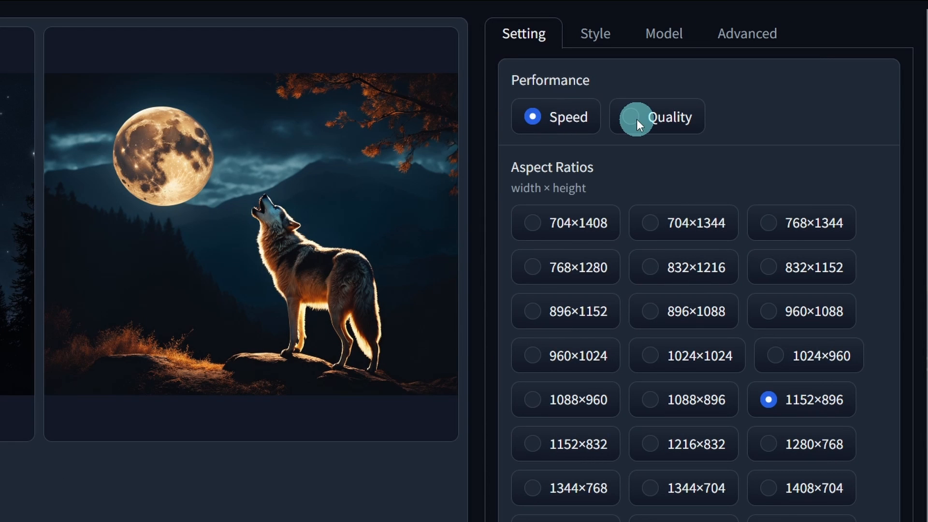
pyautogui.click(637, 119)
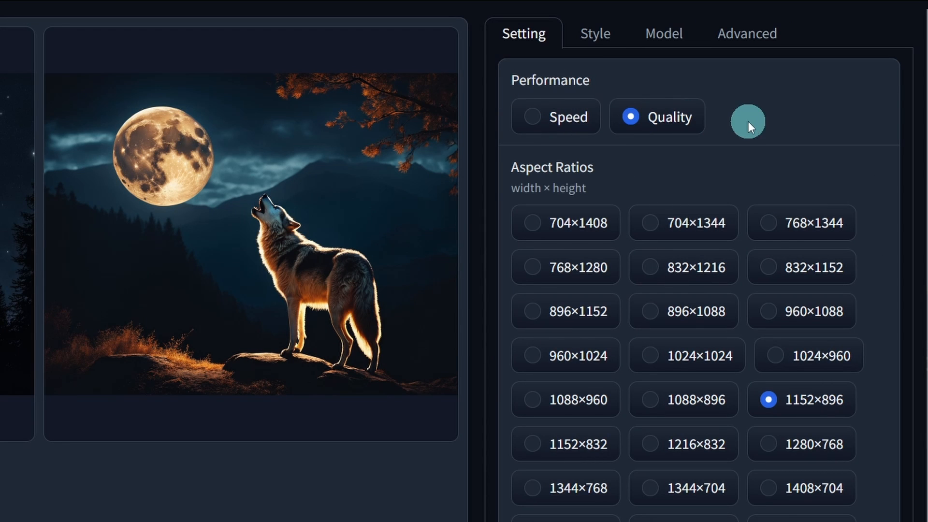
pyautogui.click(538, 119)
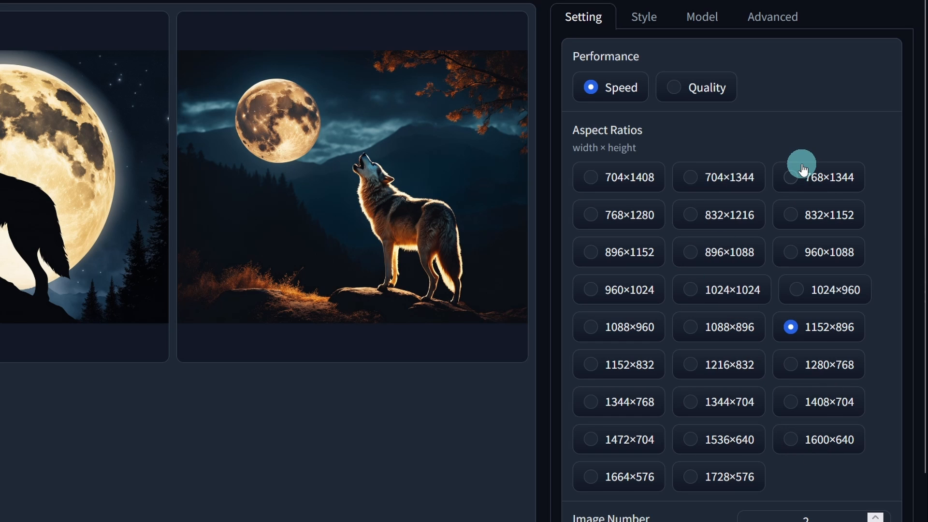
pyautogui.scroll(-3, 760, 145)
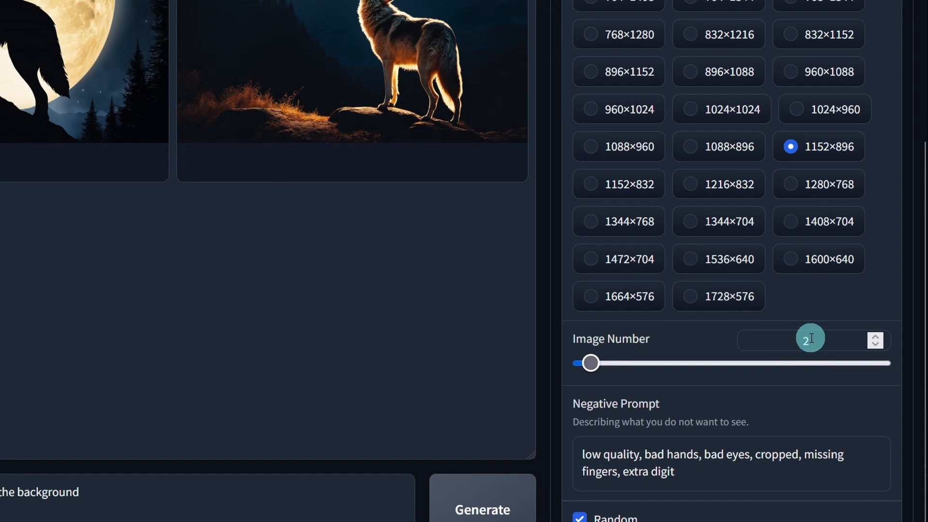
pyautogui.doubleClick(825, 339)
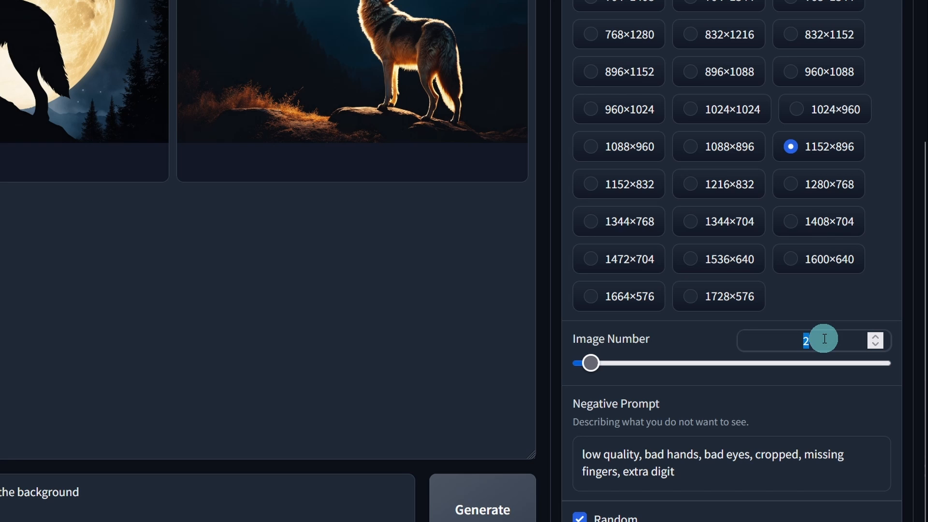
pyautogui.write('1')
pyautogui.scroll(-2, 838, 385)
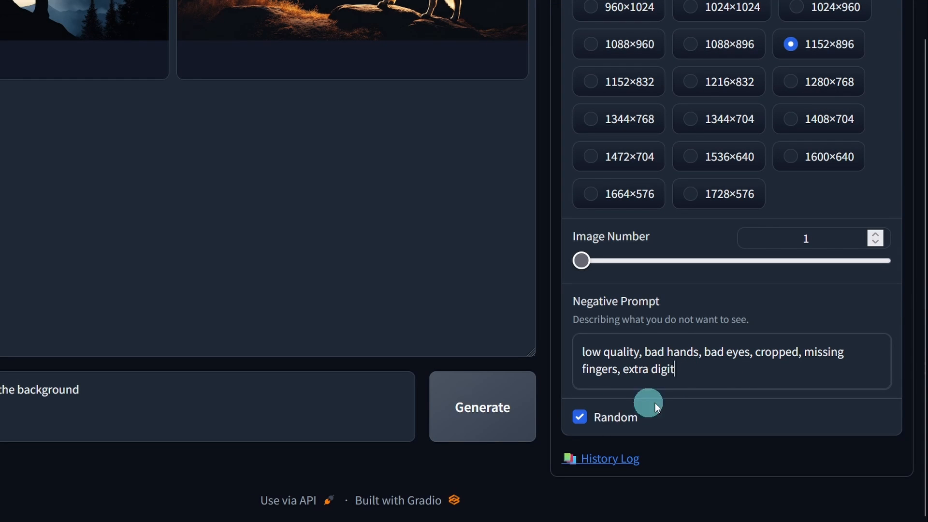
# Turn Random seeds off to reveal the seed value, then turn it back on
pyautogui.click(580, 417)
pyautogui.scroll(-1, 705, 371)
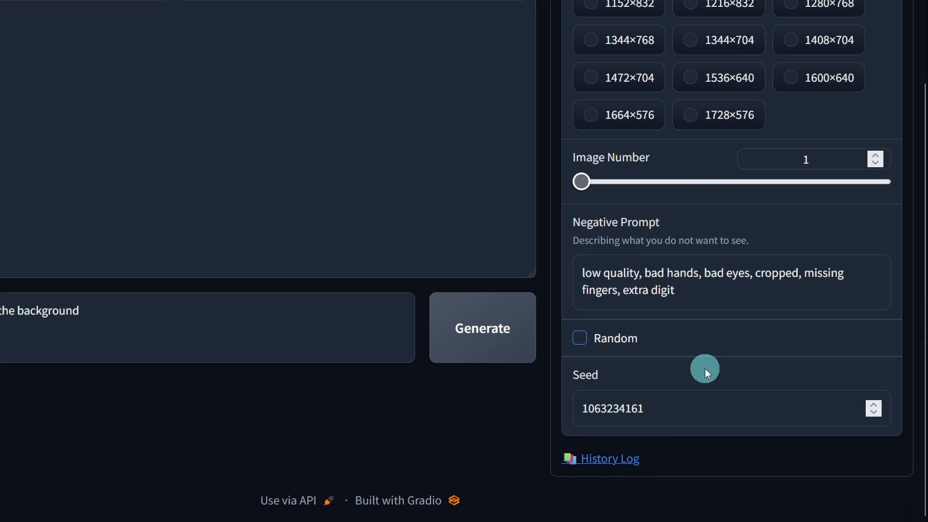
pyautogui.doubleClick(693, 407)
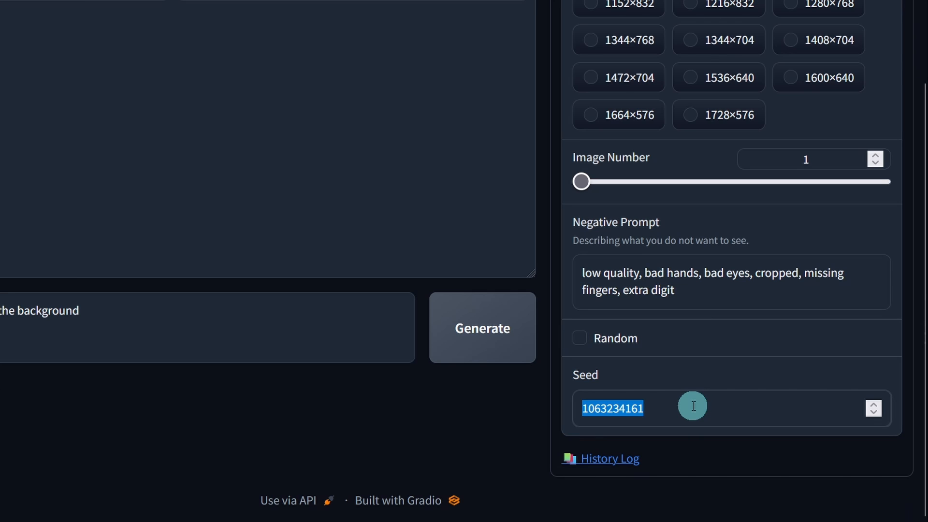
pyautogui.click(580, 338)
pyautogui.scroll(3, 771, 352)
pyautogui.scroll(3, 771, 352)
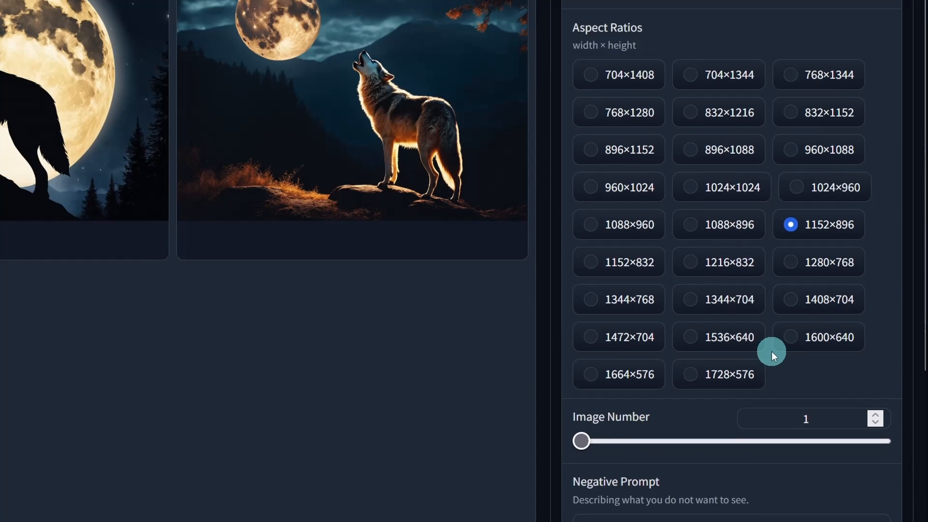
pyautogui.scroll(3, 771, 352)
# Show the Style list with Fooocus V2 and Default (Slightly Cinematic) enabled
pyautogui.click(696, 23)
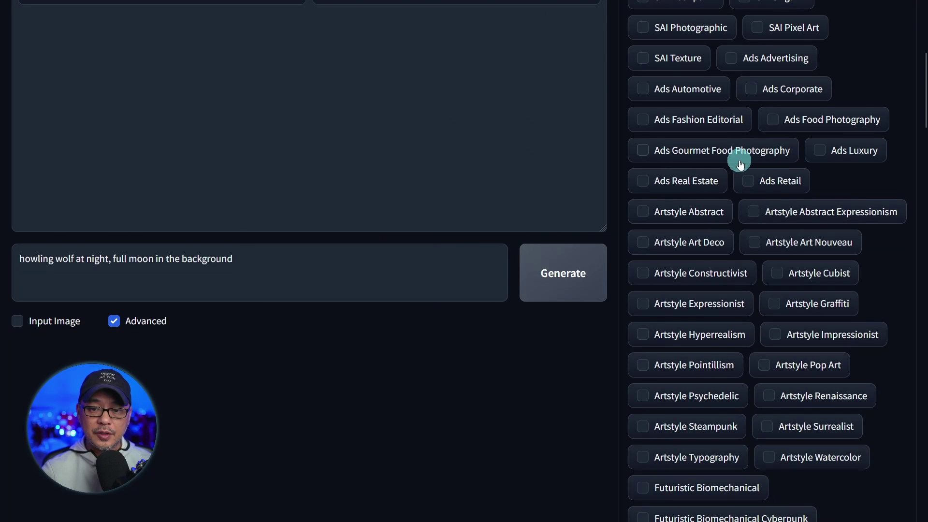
pyautogui.scroll(-3, 752, 191)
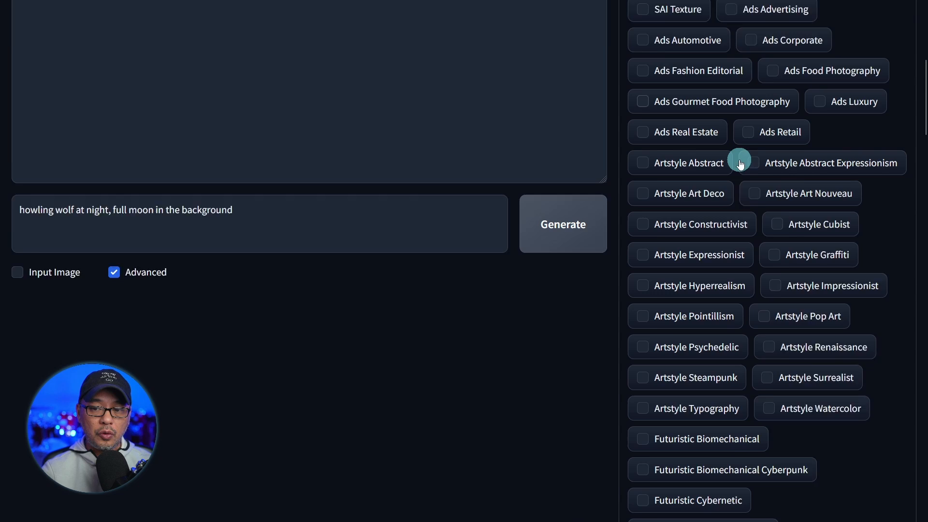
pyautogui.scroll(-2, 740, 161)
pyautogui.scroll(-3, 740, 170)
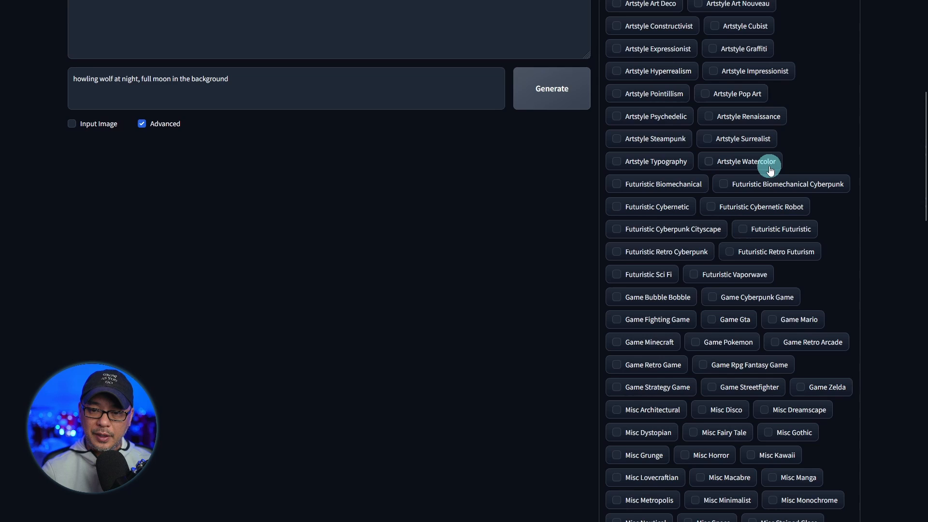
pyautogui.scroll(-2, 770, 168)
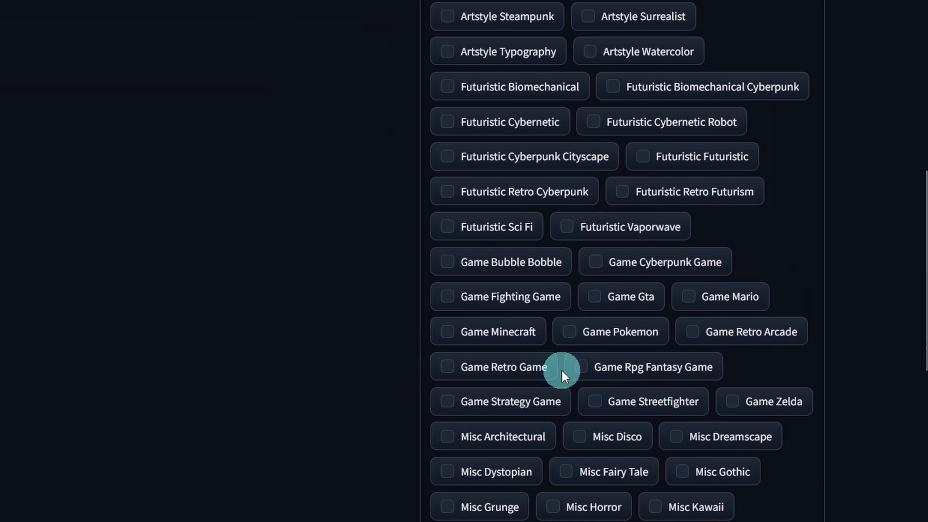
pyautogui.scroll(-3, 595, 287)
pyautogui.scroll(-8, 595, 287)
pyautogui.scroll(-5, 622, 283)
pyautogui.scroll(-8, 624, 284)
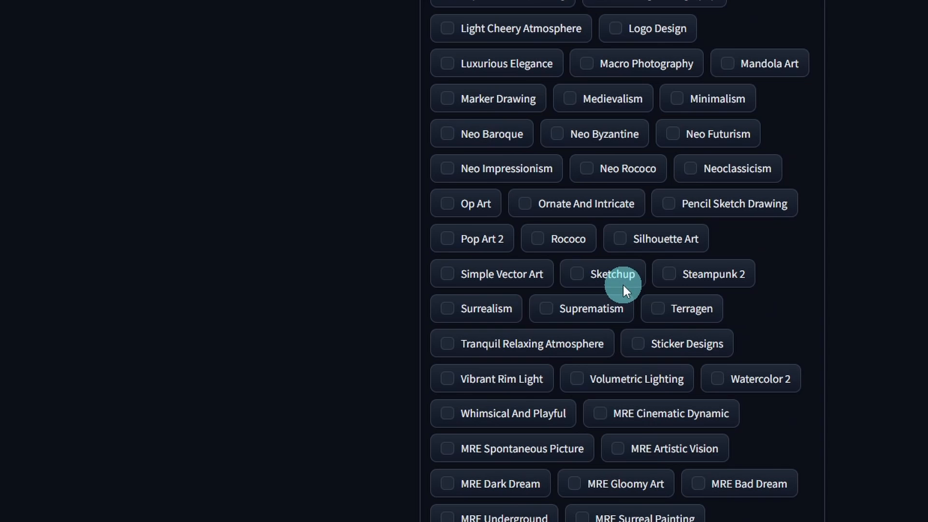
pyautogui.scroll(-1, 623, 284)
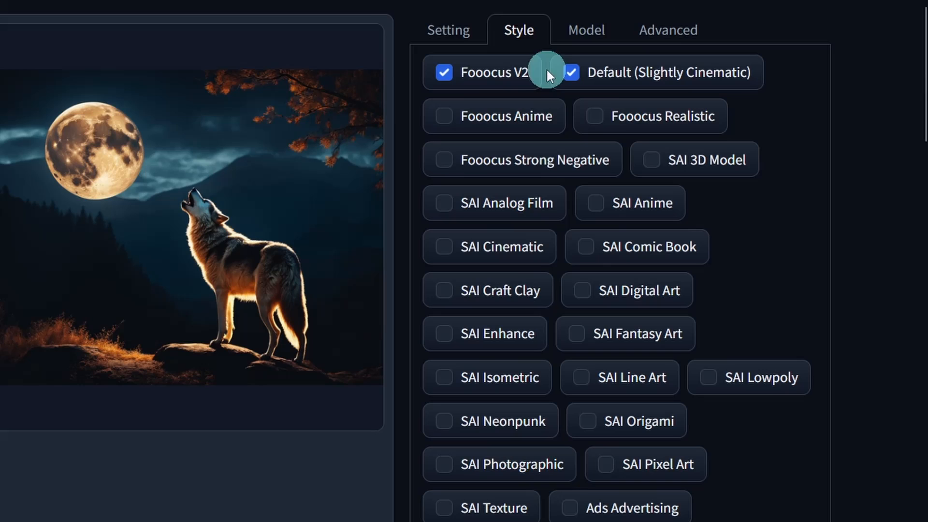
# Show the Model settings and peek at the Refiner and Base Model dropdown choices
pyautogui.click(584, 35)
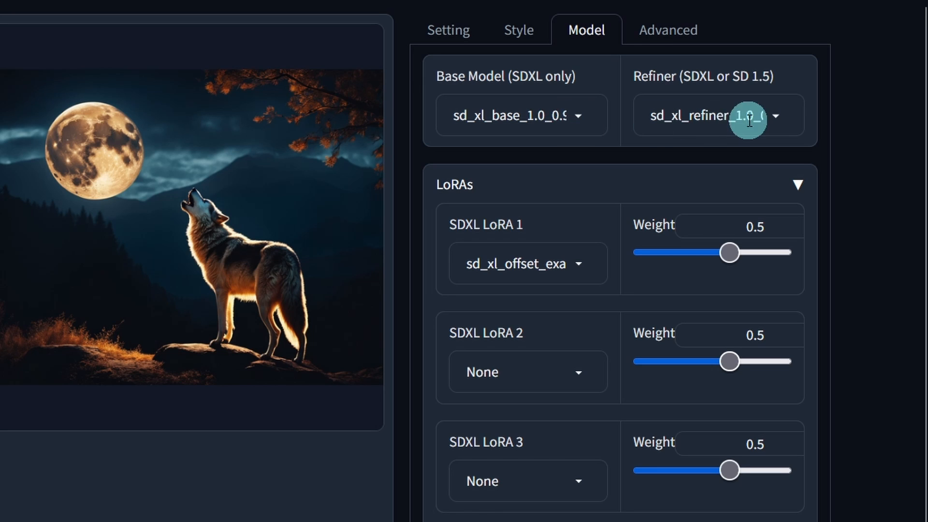
pyautogui.click(713, 122)
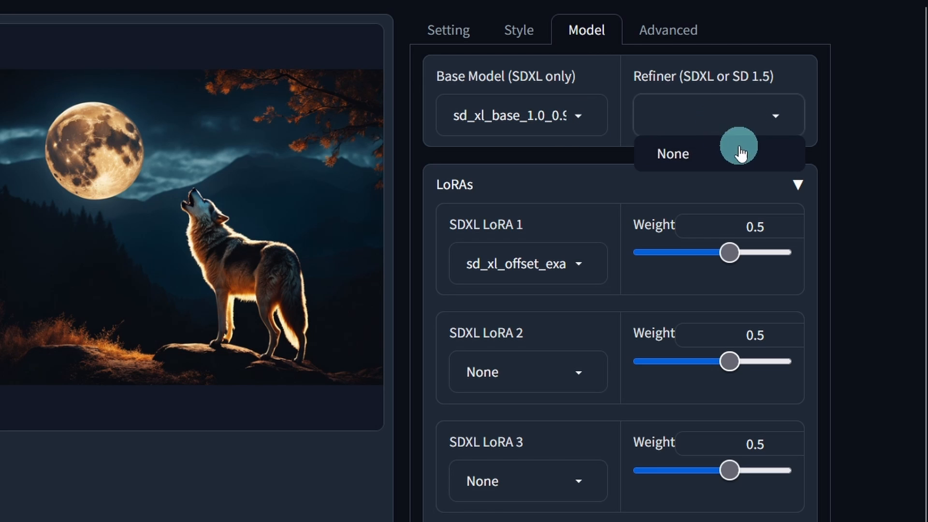
pyautogui.click(569, 118)
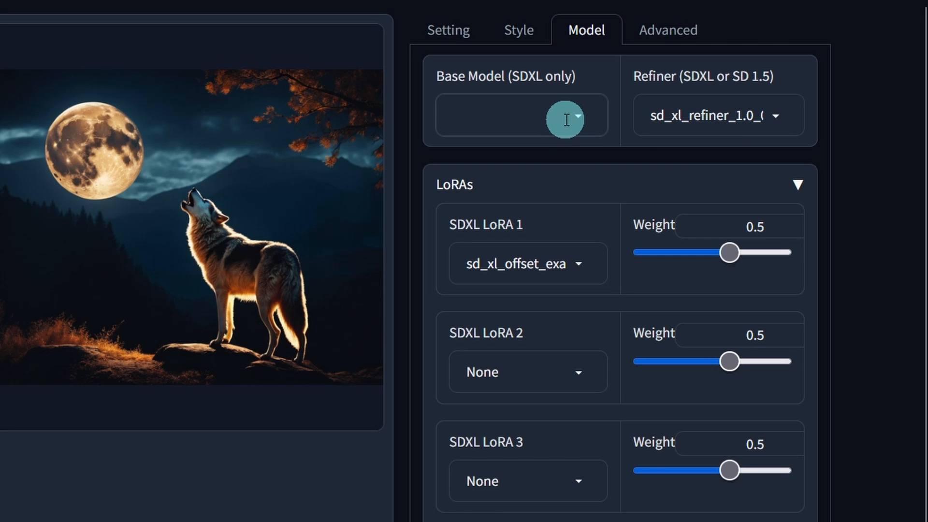
pyautogui.click(577, 115)
pyautogui.click(613, 74)
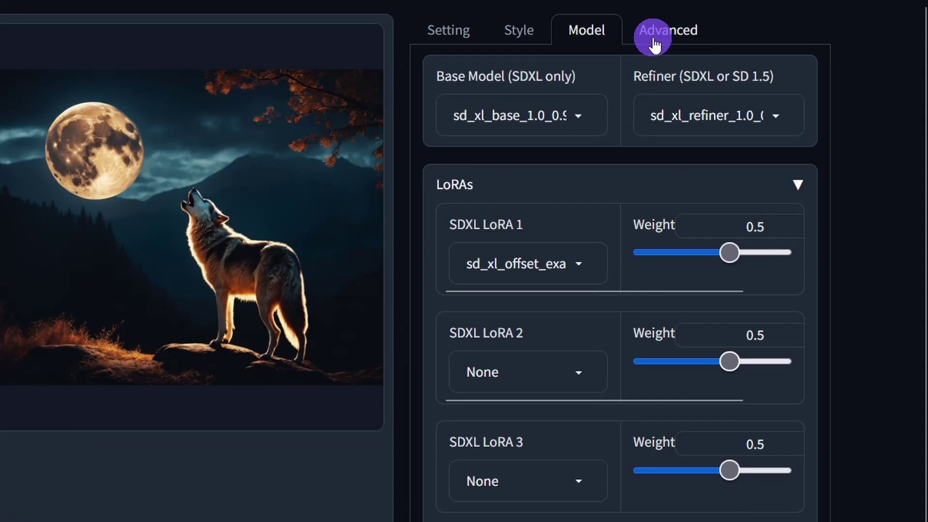
# View the Advanced sharpness/guidance settings, read the Fooocus Advanced GitHub page, then close it
pyautogui.click(763, 19)
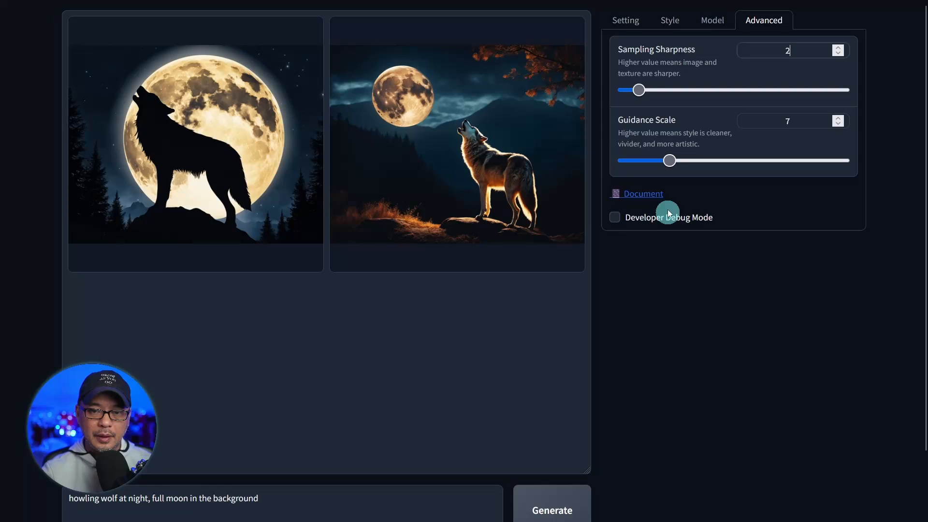
pyautogui.click(644, 194)
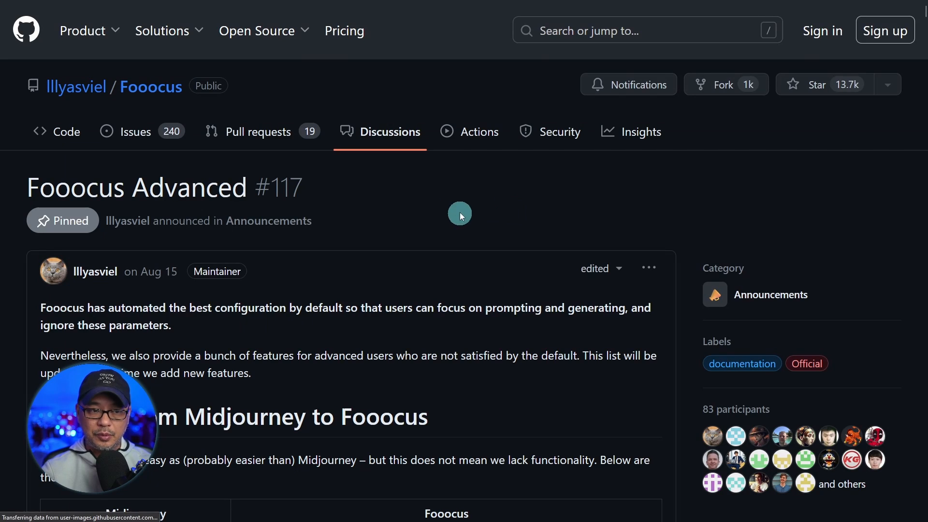
pyautogui.scroll(-5, 444, 335)
pyautogui.scroll(-3, 443, 336)
pyautogui.scroll(8, 444, 336)
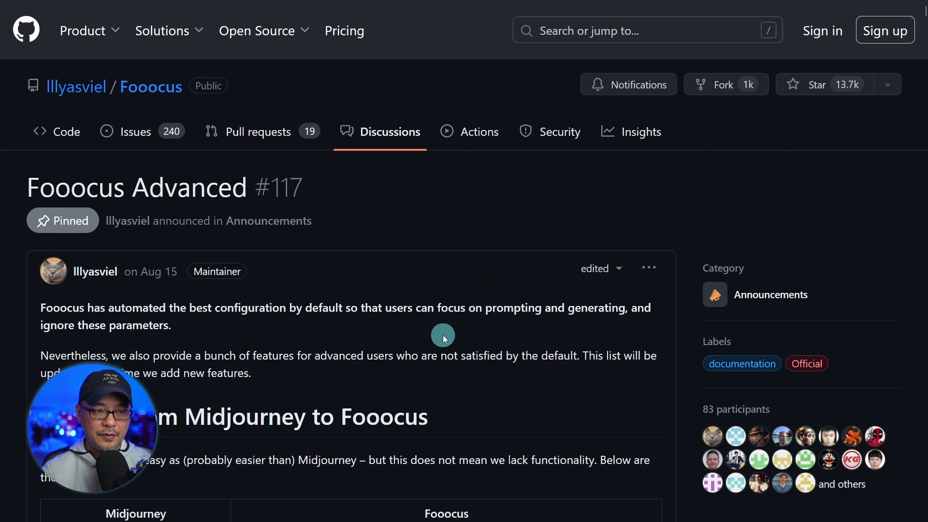
pyautogui.hotkey('ctrl', 'w')
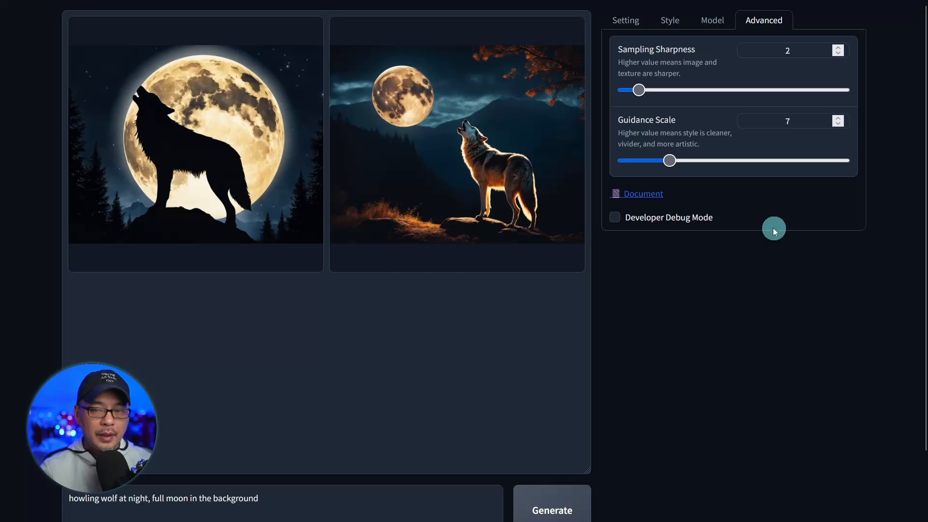
# Flip through Model and Advanced, then return to the general Setting panel
pyautogui.click(712, 20)
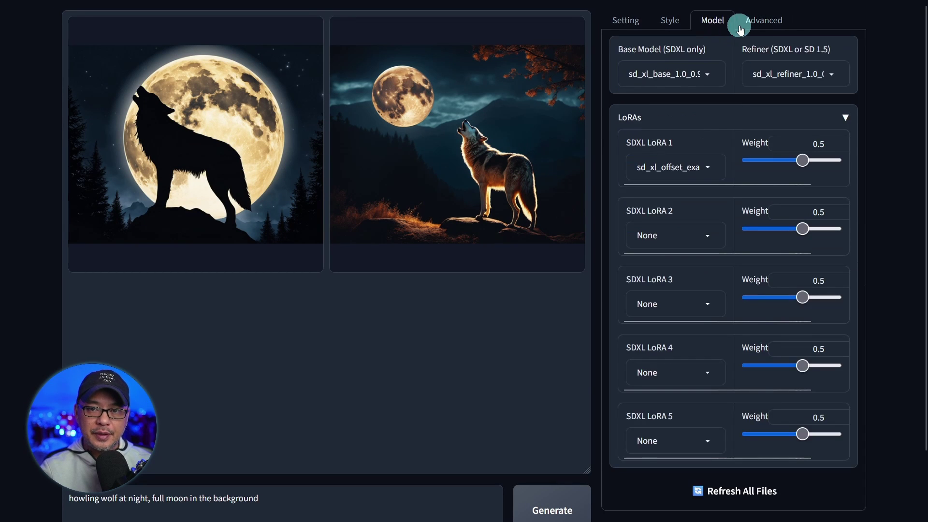
pyautogui.click(764, 20)
pyautogui.click(627, 19)
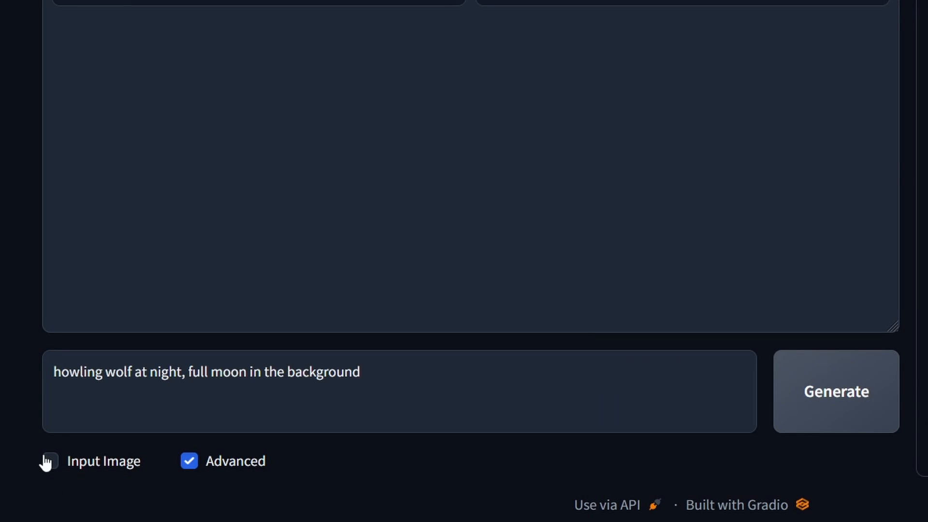
# Enable Input Image, upload the mountain wolf picture, choose Vary (Strong) and generate a new howling wolf
pyautogui.click(50, 461)
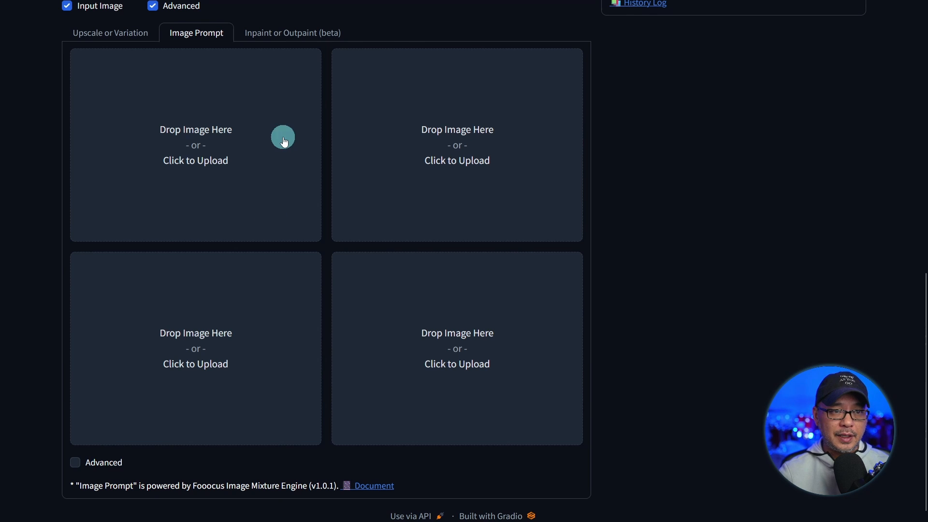
pyautogui.click(278, 37)
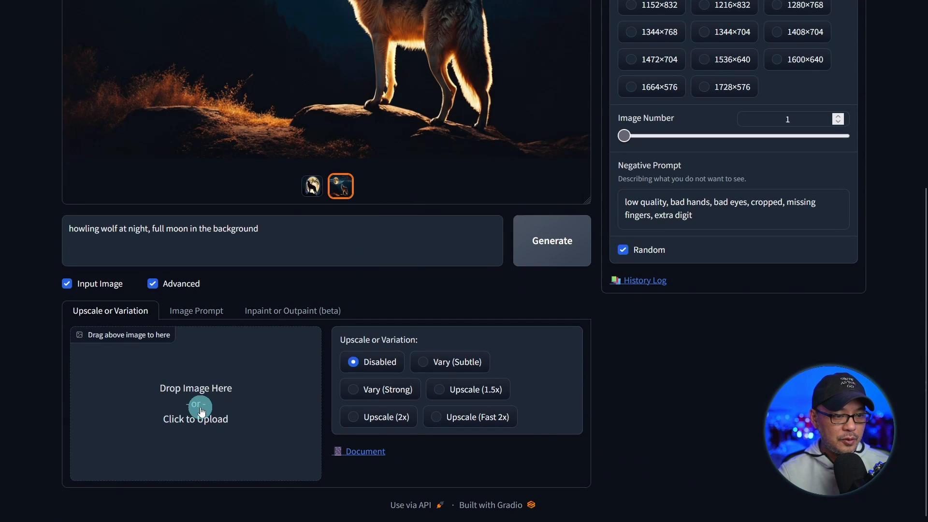
pyautogui.click(201, 419)
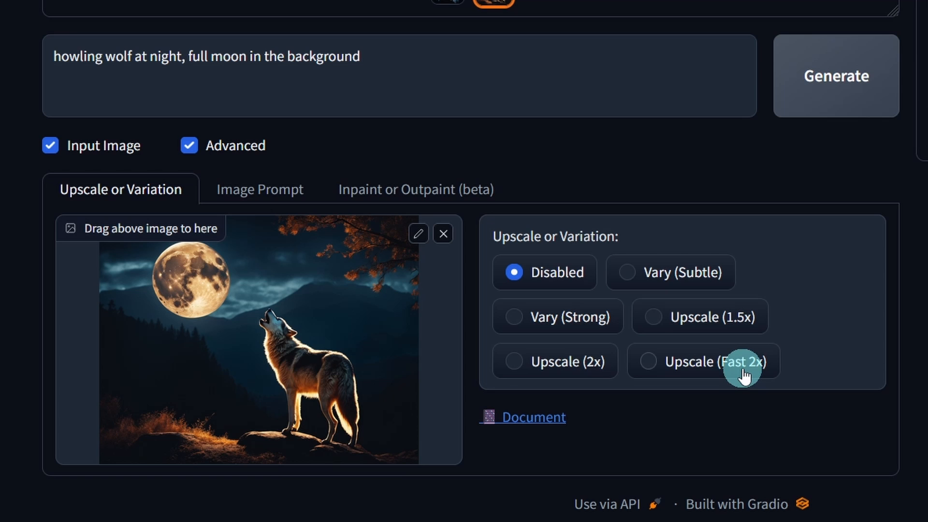
pyautogui.click(551, 317)
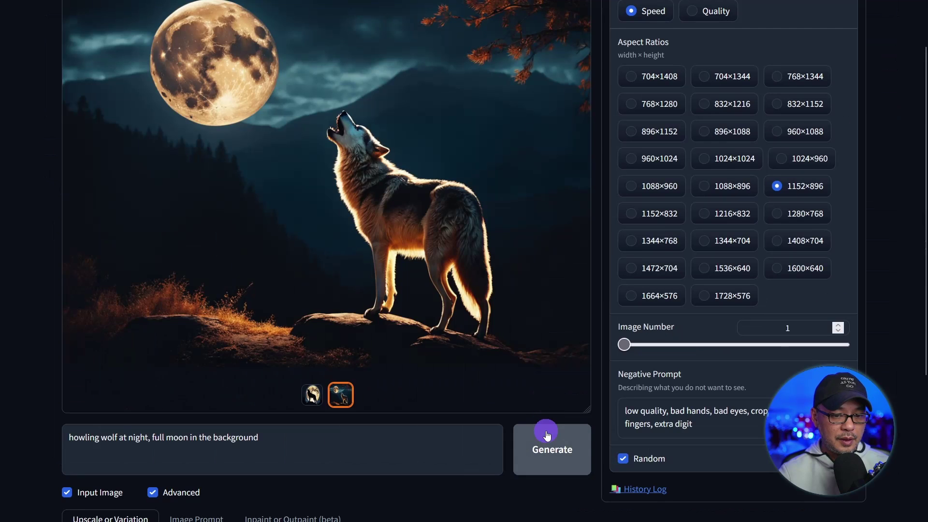
pyautogui.click(552, 433)
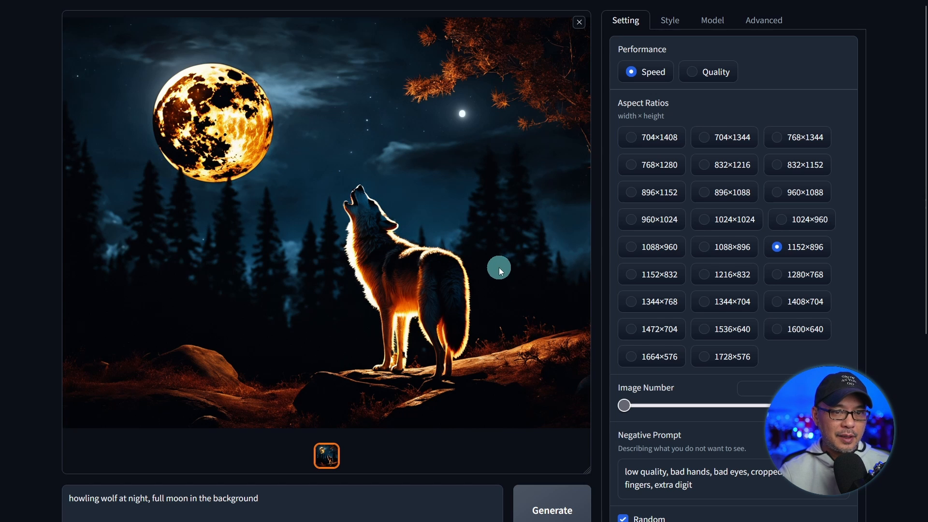
pyautogui.scroll(-4, 486, 272)
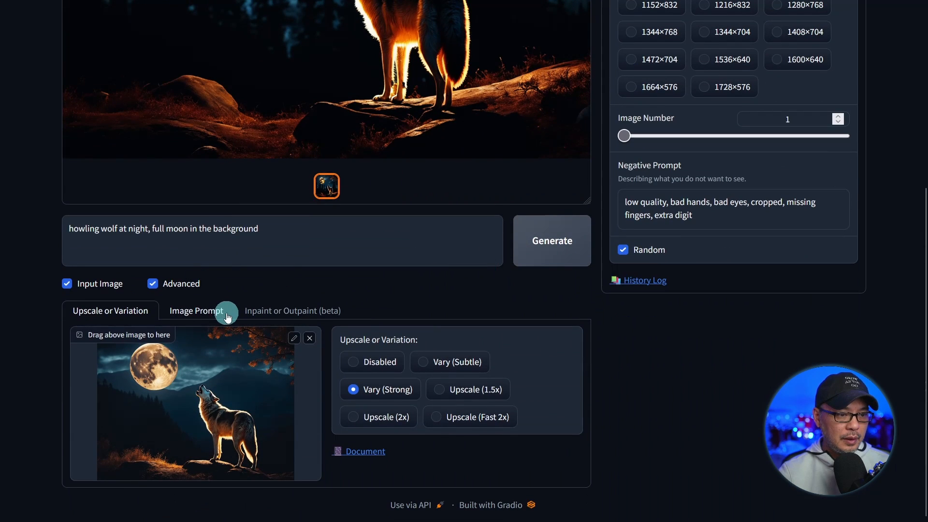
# Load image.png into the first Image Prompt slot and reveal the Advanced strength options
pyautogui.click(200, 311)
pyautogui.scroll(-4, 290, 312)
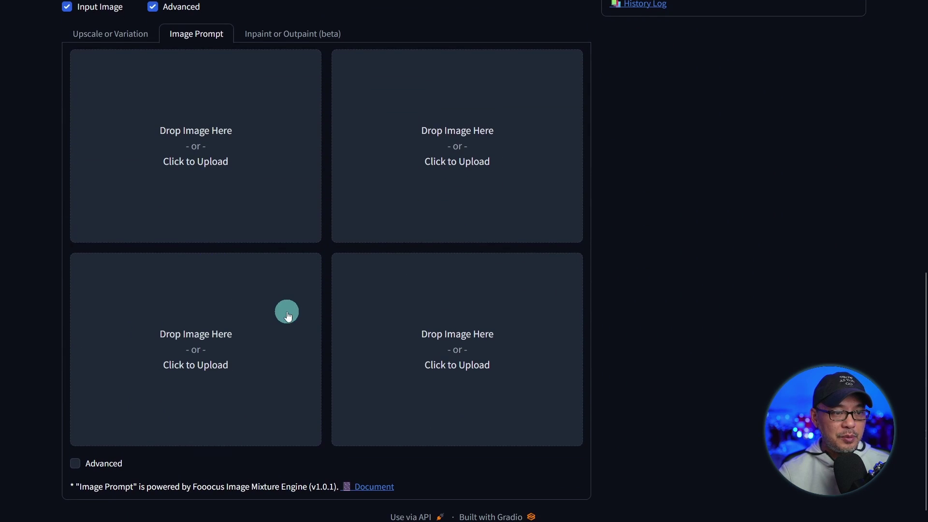
pyautogui.click(237, 155)
pyautogui.doubleClick(211, 145)
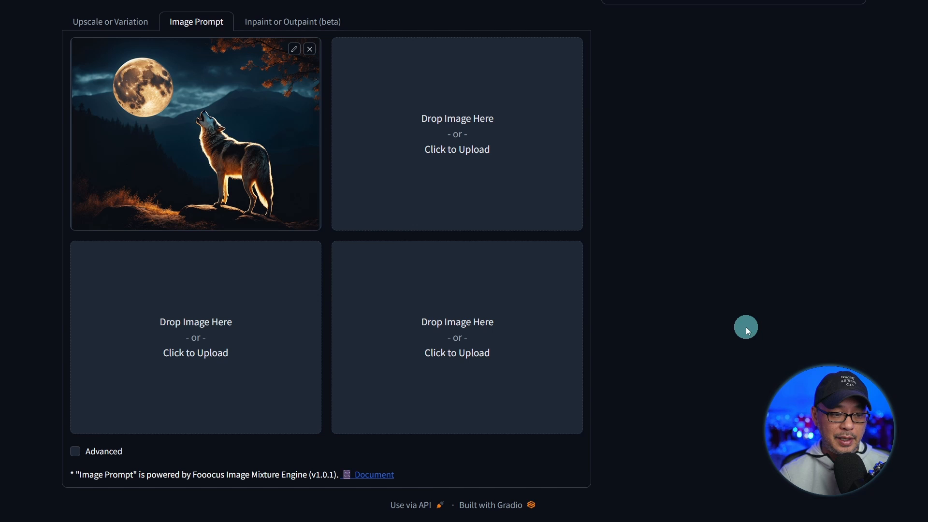
pyautogui.click(76, 451)
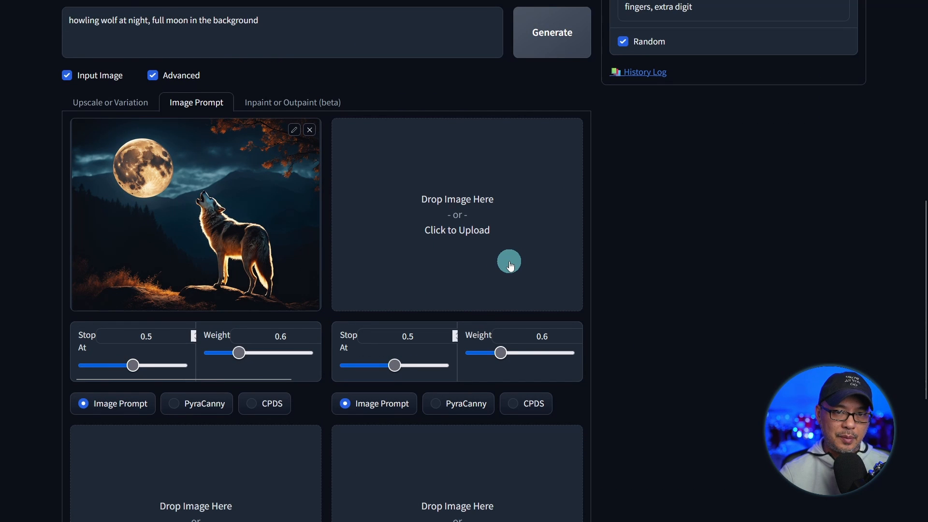
pyautogui.scroll(3, 509, 264)
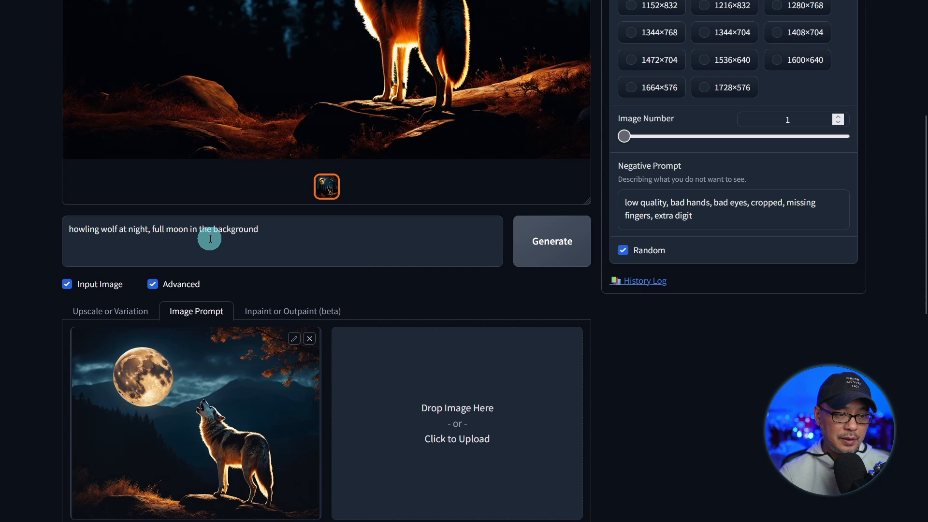
# Clear the text prompt and generate three images guided only by the wolf image prompt
pyautogui.tripleClick(339, 242)
pyautogui.press('BackSpace')
pyautogui.write('3')
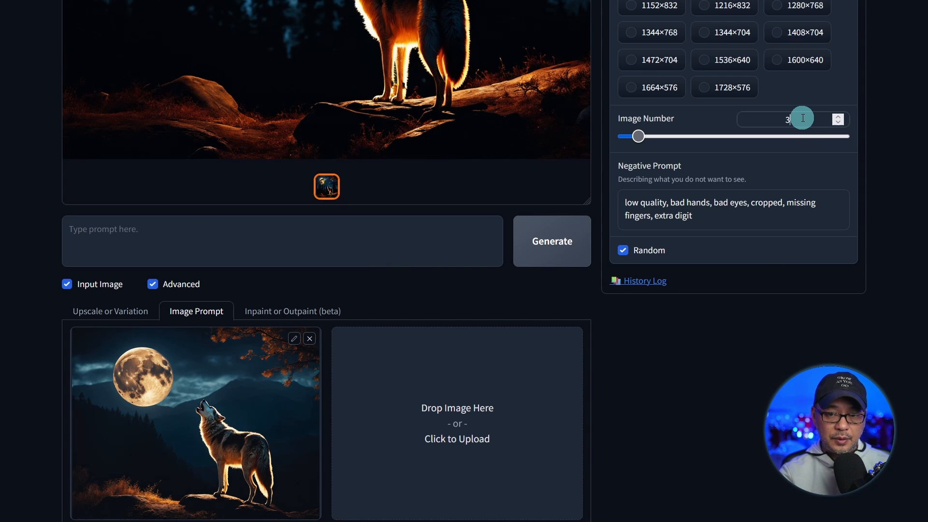
pyautogui.click(552, 241)
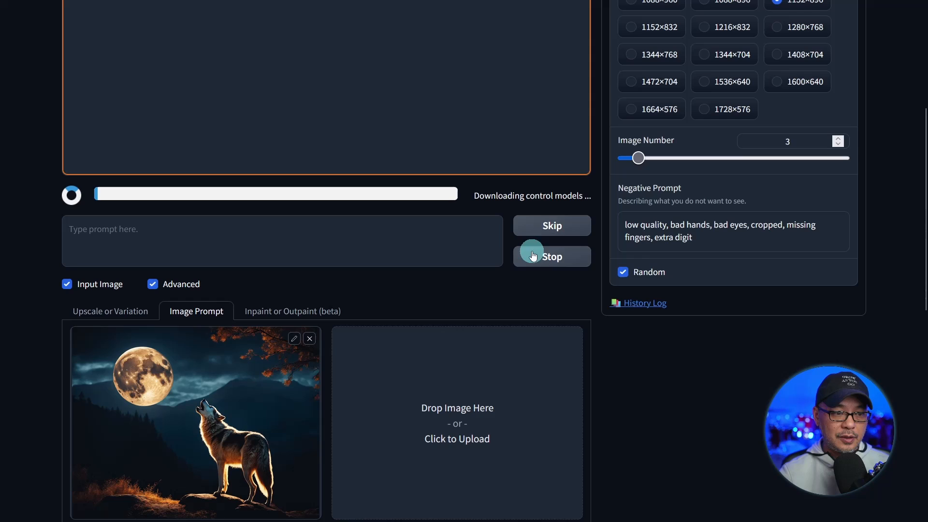
pyautogui.scroll(5, 435, 278)
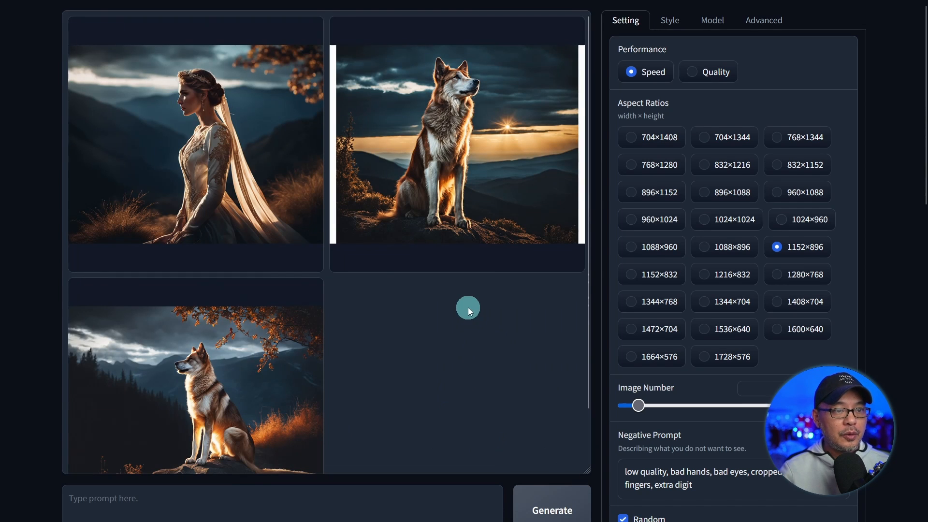
# Review the three results: a gowned woman and two mountain wolves
pyautogui.click(327, 197)
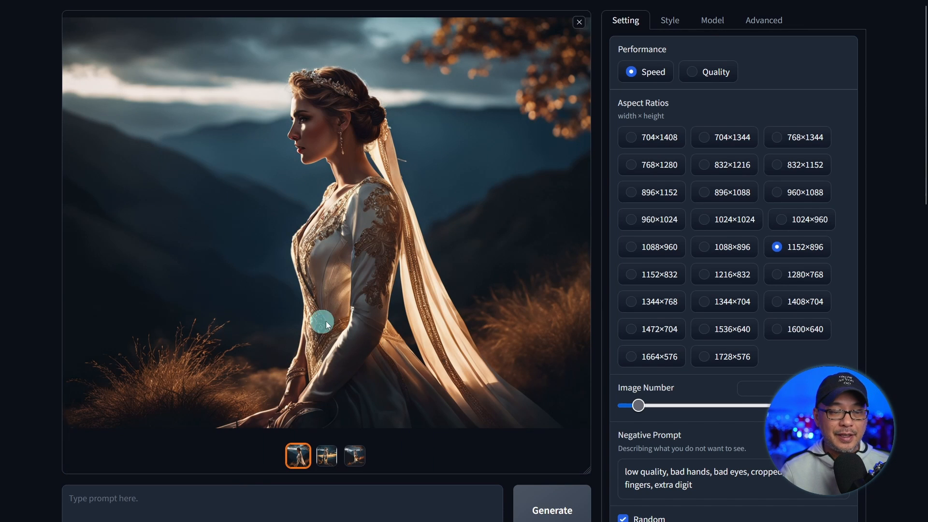
pyautogui.click(329, 458)
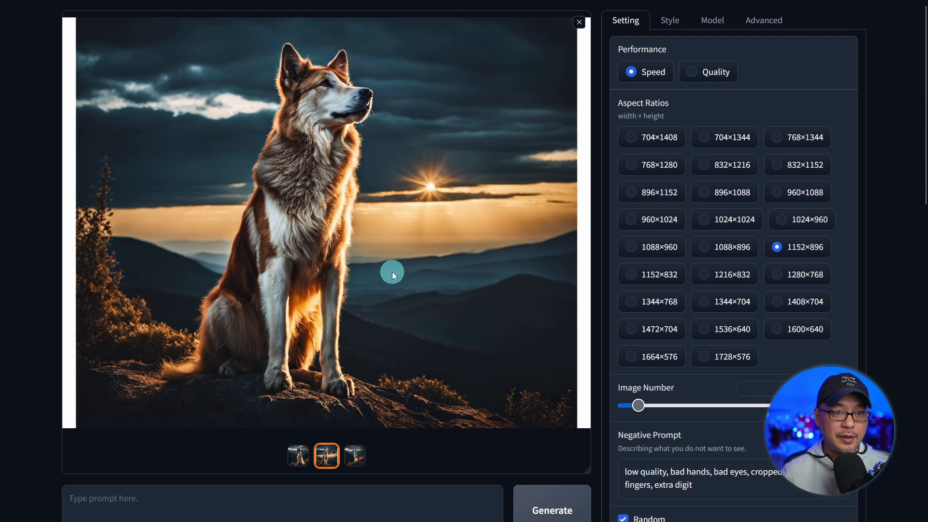
pyautogui.click(353, 459)
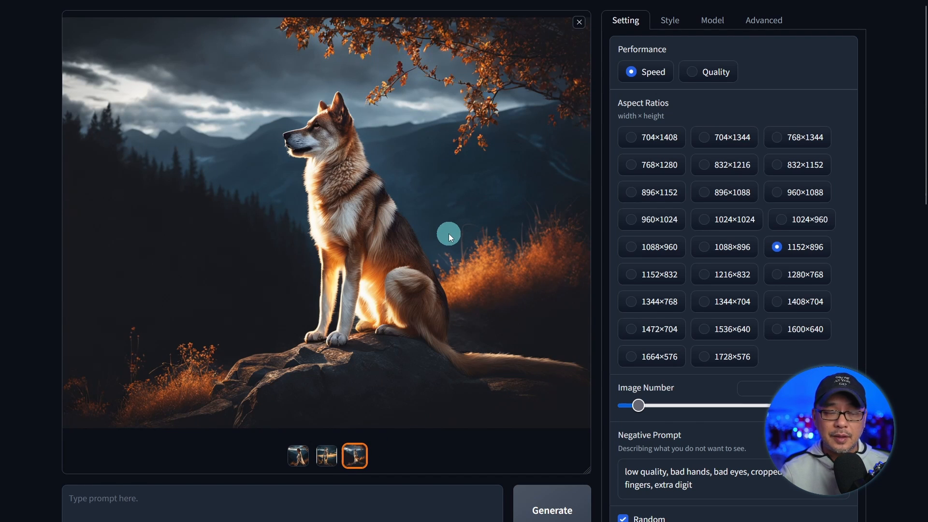
pyautogui.scroll(-3, 449, 234)
pyautogui.scroll(-5, 405, 196)
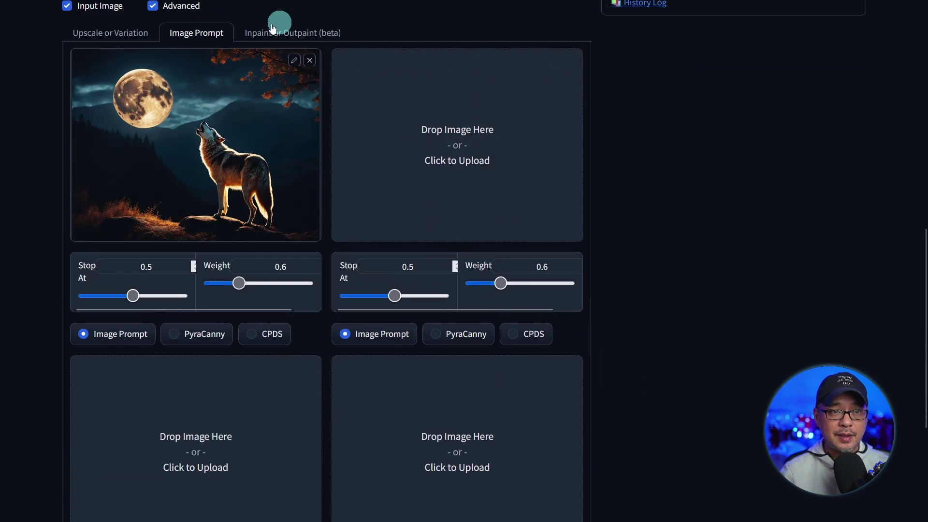
# Replace the inpaint canvas image with the sitting wolf and outpaint it to the Left, adding dark forest
pyautogui.click(308, 34)
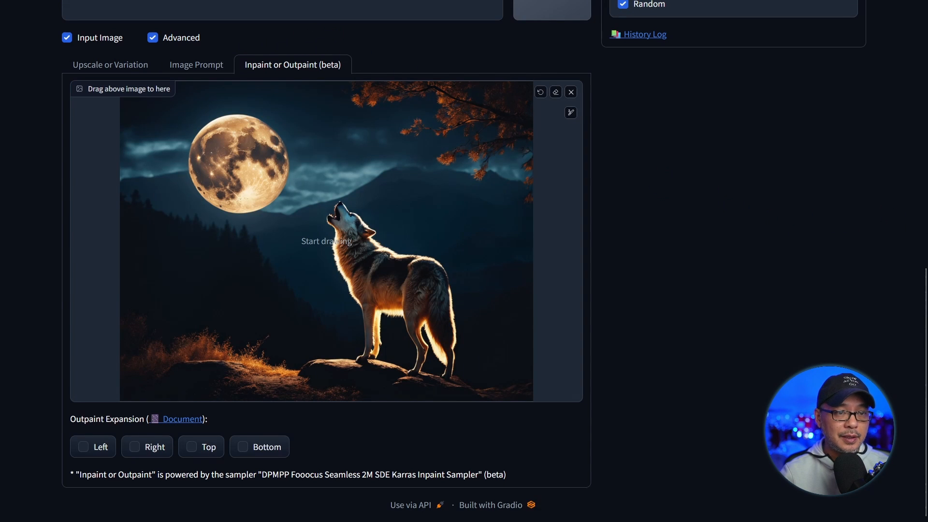
pyautogui.scroll(3, 339, 242)
pyautogui.click(571, 91)
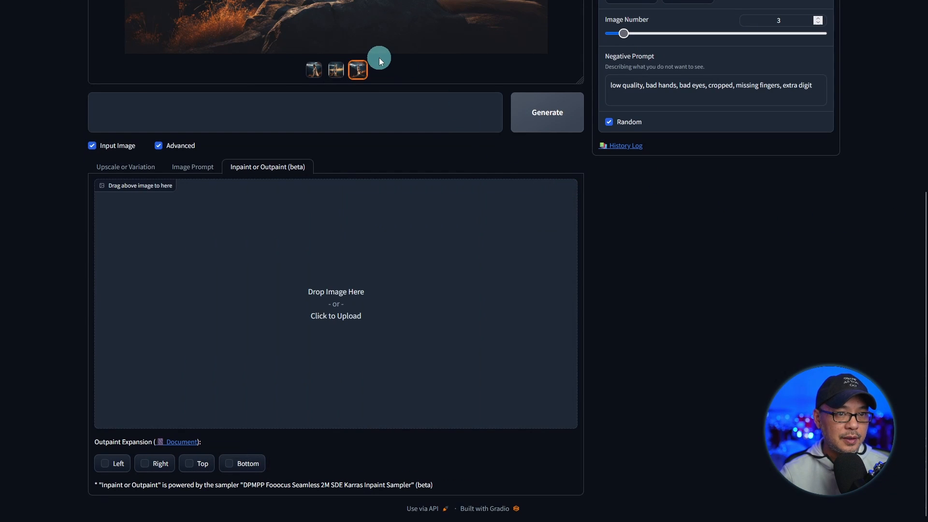
pyautogui.moveTo(376, 29); pyautogui.dragTo(336, 297)
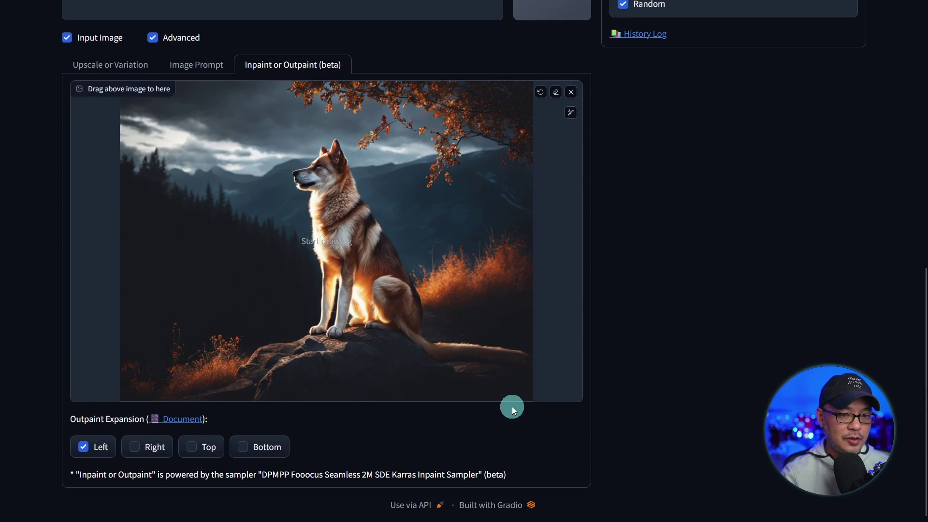
pyautogui.hotkey('ctrl', 'Return')
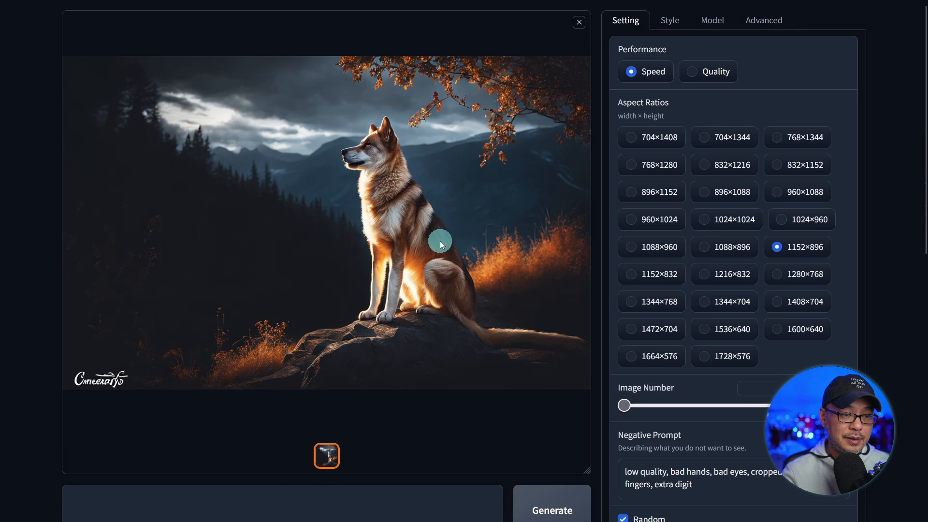
pyautogui.moveTo(441, 241); pyautogui.dragTo(362, 417)
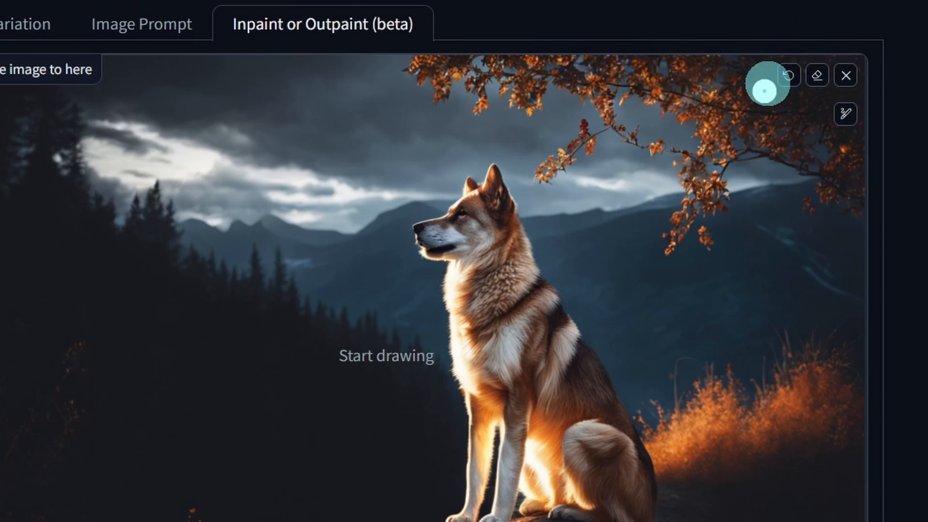
# Shrink the masking brush, mask the bottom-left watermark and inpaint it away
pyautogui.click(847, 114)
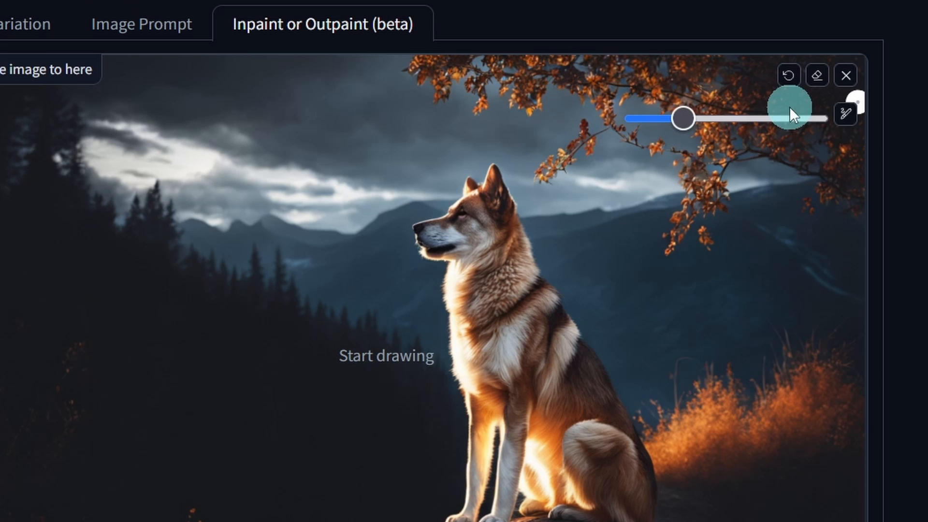
pyautogui.moveTo(684, 118); pyautogui.dragTo(813, 126)
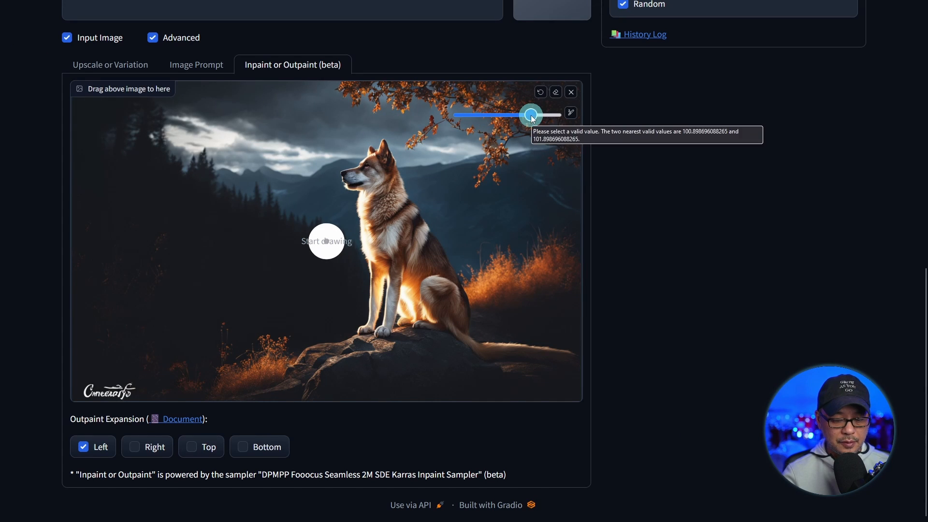
pyautogui.moveTo(519, 115)
pyautogui.mouseDown()
pyautogui.moveTo(506, 115)
pyautogui.moveTo(538, 120)
pyautogui.mouseUp()
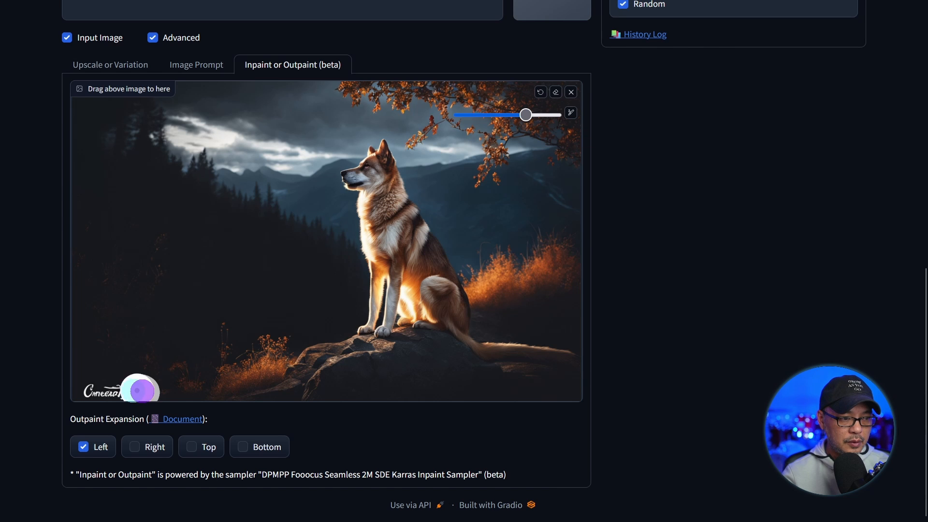
pyautogui.moveTo(80, 390); pyautogui.dragTo(117, 391)
pyautogui.hotkey('ctrl', 'Return')
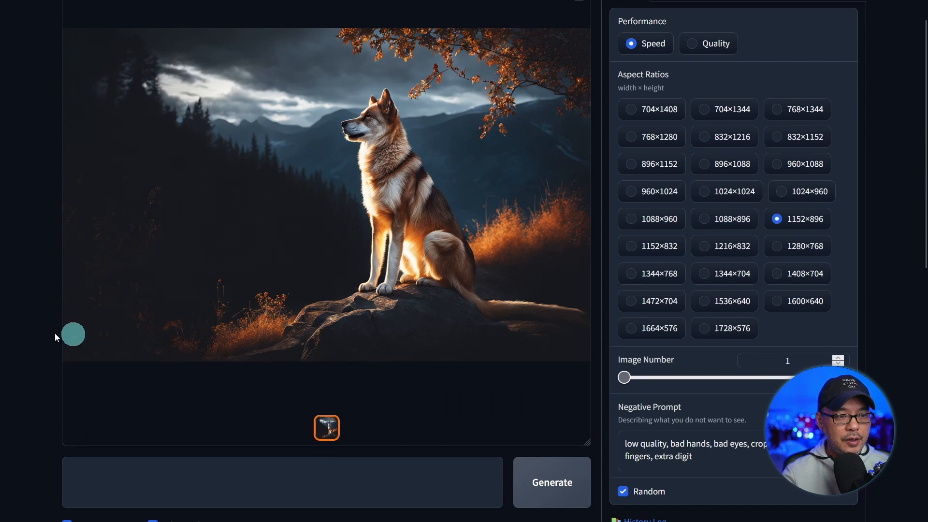
pyautogui.scroll(-6, 267, 390)
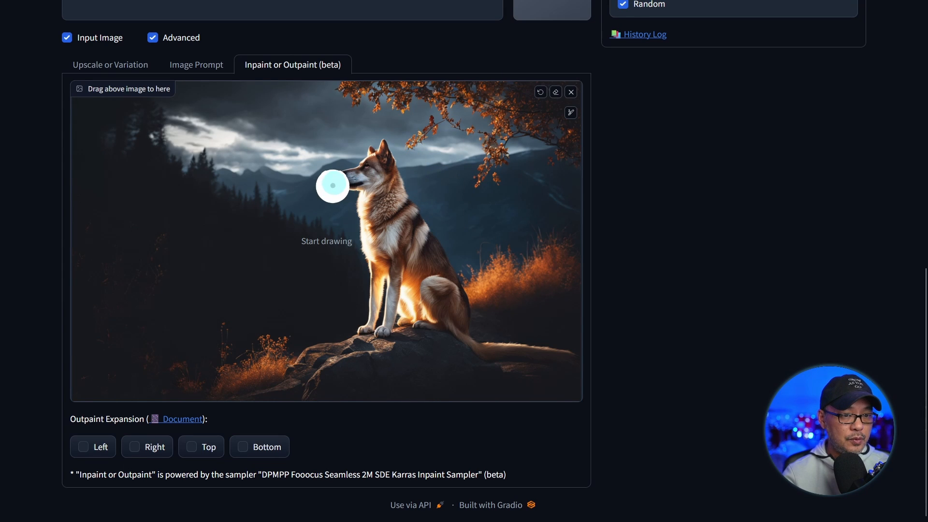
# Mask the wolf's head, generate two repainted dog variants and view the second, husky-like one
pyautogui.moveTo(335, 180)
pyautogui.mouseDown()
pyautogui.moveTo(385, 203)
pyautogui.moveTo(363, 152)
pyautogui.moveTo(359, 203)
pyautogui.moveTo(384, 206)
pyautogui.mouseUp()
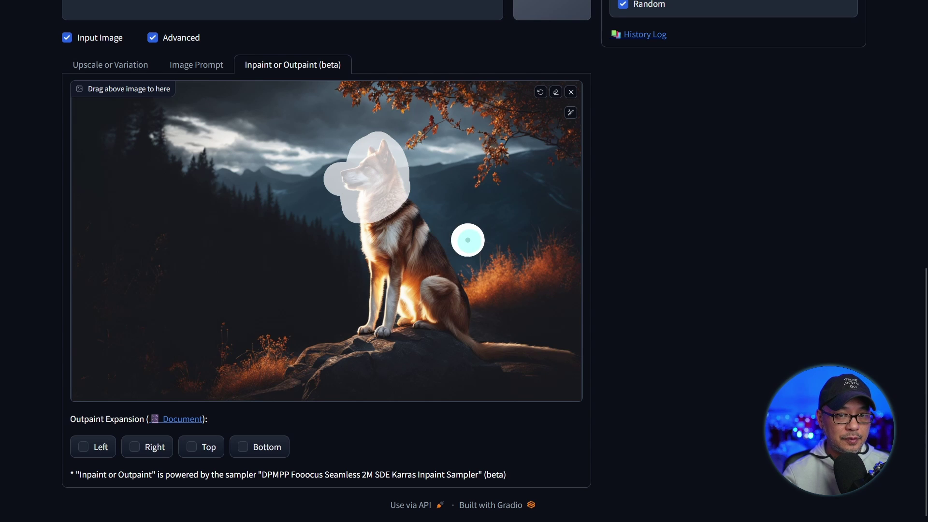
pyautogui.scroll(6, 456, 237)
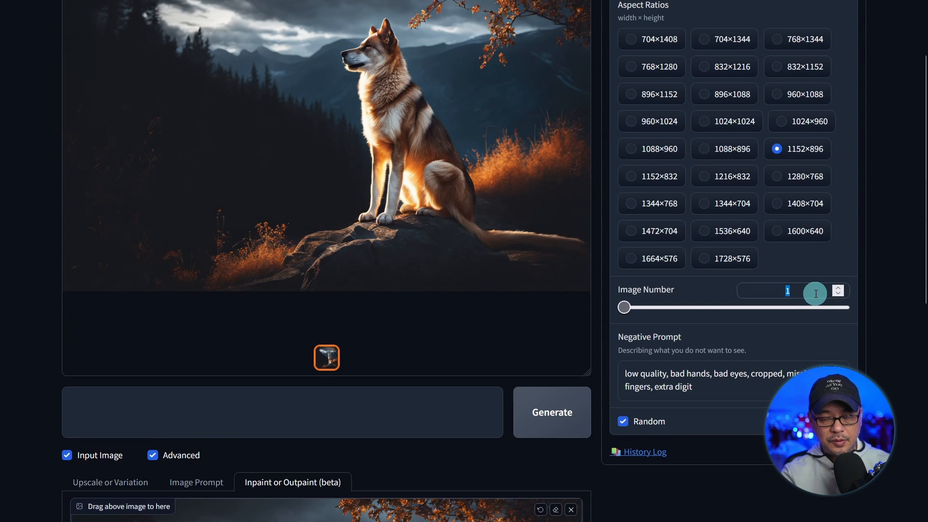
pyautogui.write('2')
pyautogui.hotkey('ctrl', 'Return')
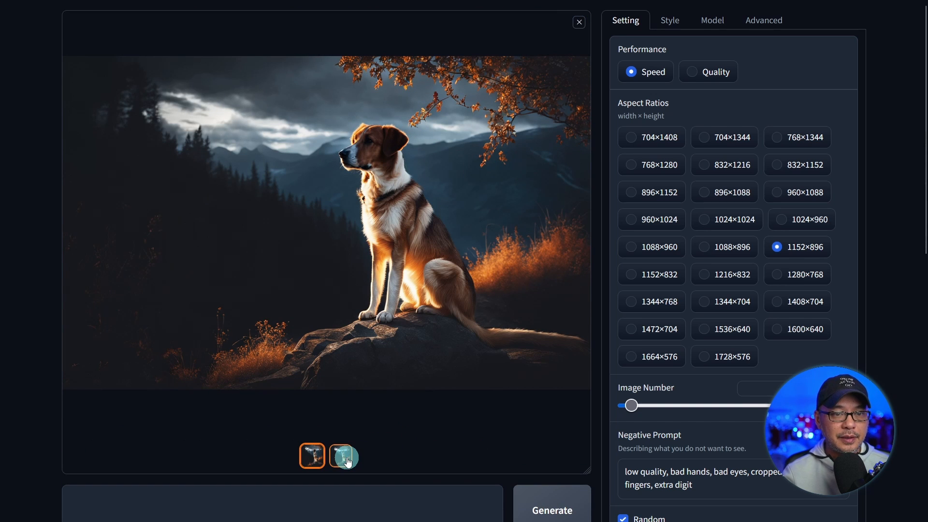
pyautogui.click(346, 458)
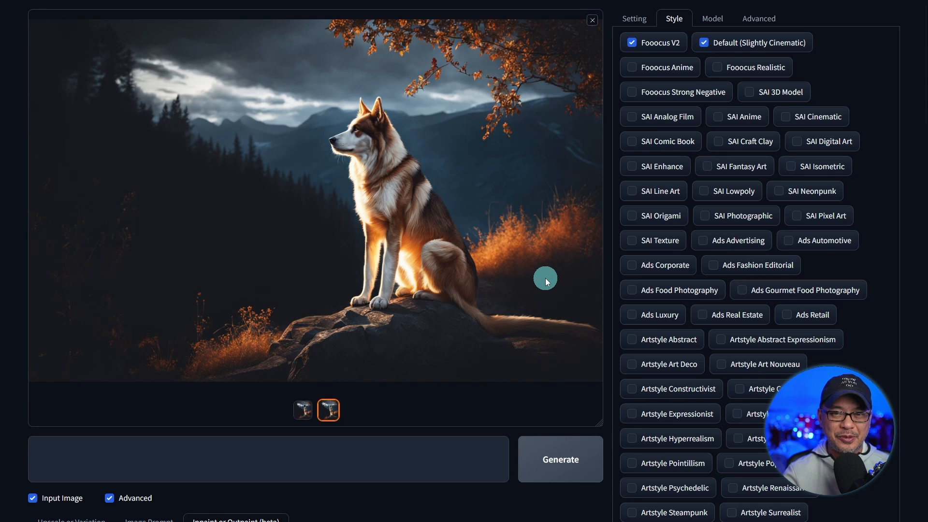
# Enable the Fooocus Anime style and paste the Assassin's Creed character prompt
pyautogui.click(636, 67)
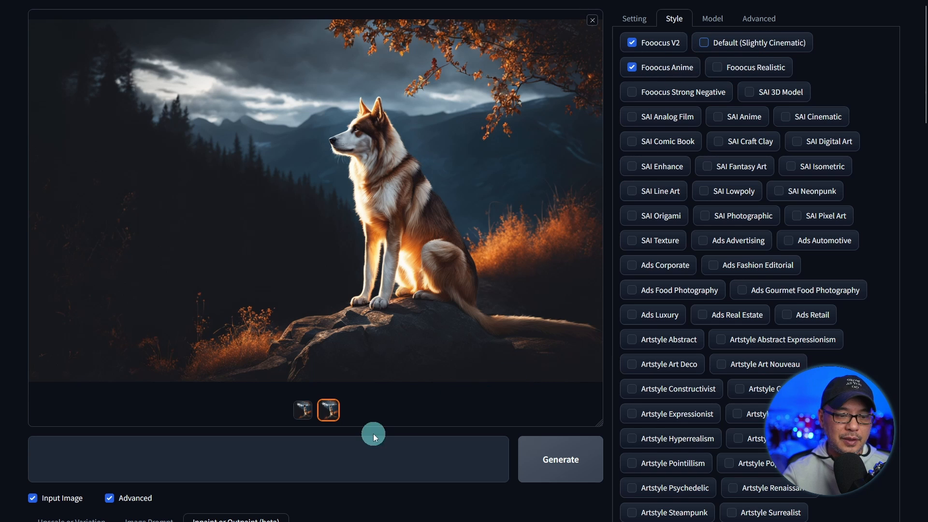
pyautogui.click(361, 454)
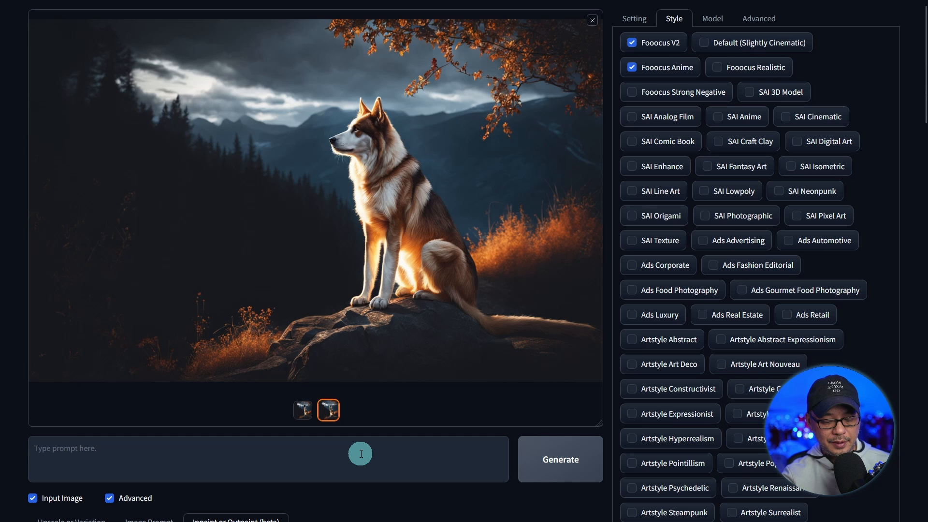
pyautogui.write("male Assassin's Creed wearing an ornate hood and domino mask, clear detailed eyes, heroic, center composition, intricate details, fit body, sharpen focus, reflective eyes, digital painting, white background, concept art, illustration, cinematic lighting,  in the style of Kuvshinov Ilya and Aokamei, unreal engine")
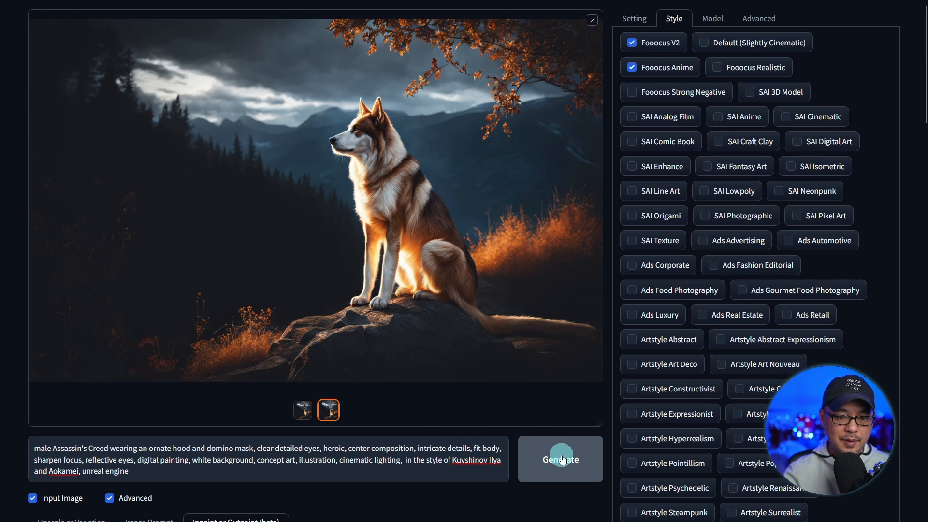
# Set the aspect ratio to square 1024×1024 in the Setting tab and return to the styles
pyautogui.click(634, 18)
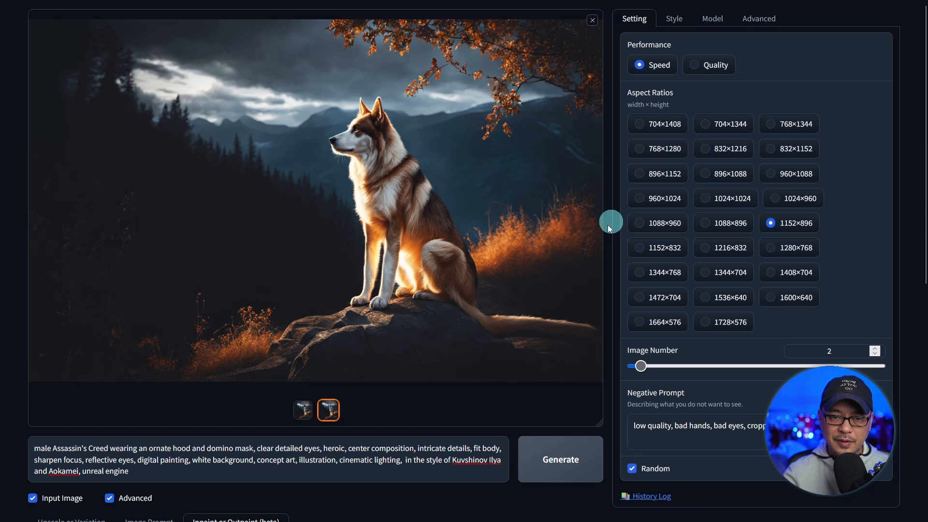
pyautogui.click(714, 195)
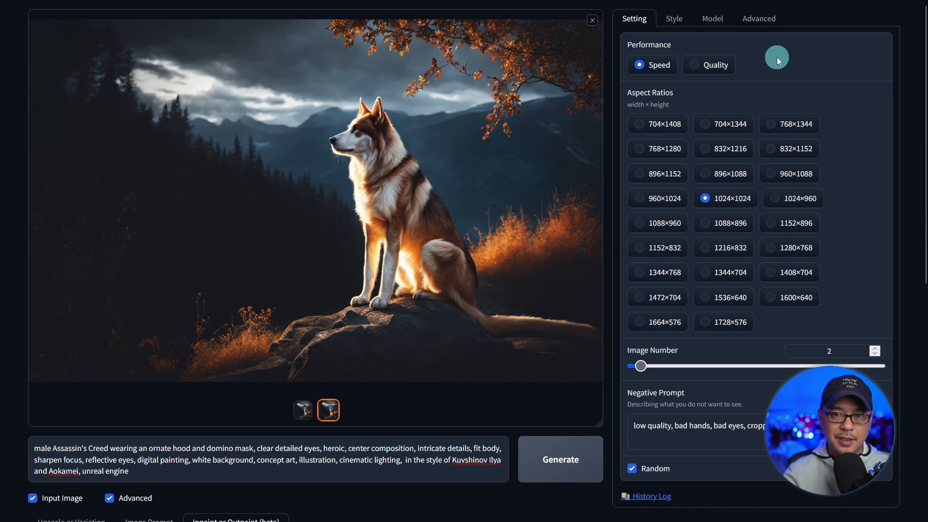
pyautogui.click(674, 18)
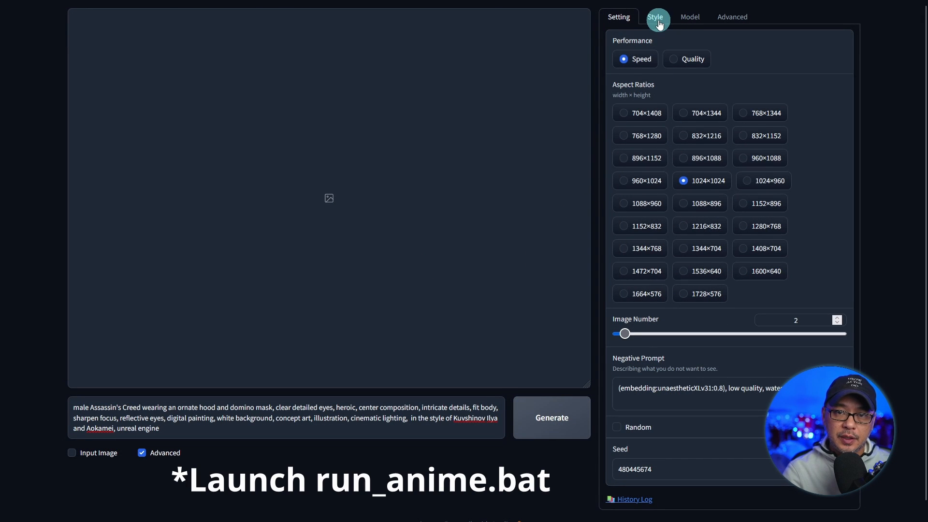
# Review the anime preset's checked styles and negative prompt, then generate the two Assassin's Creed images
pyautogui.click(657, 17)
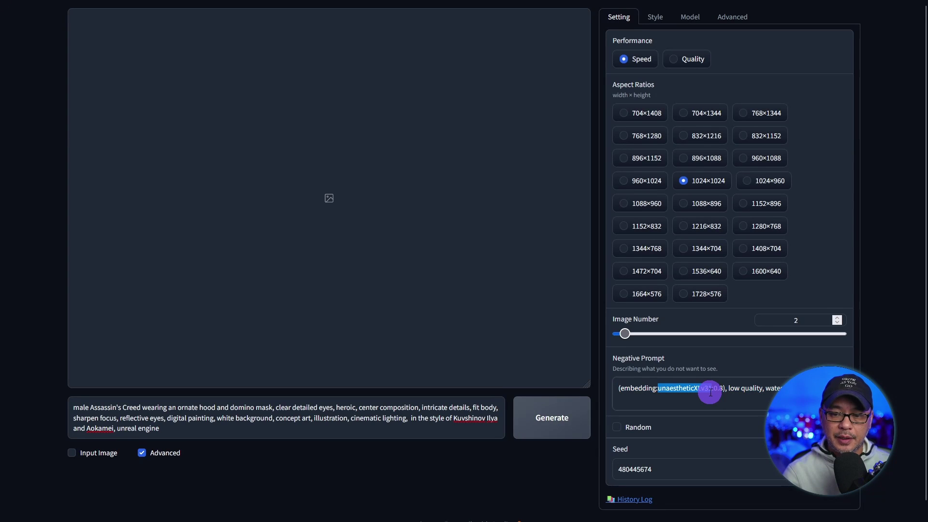
pyautogui.tripleClick(711, 391)
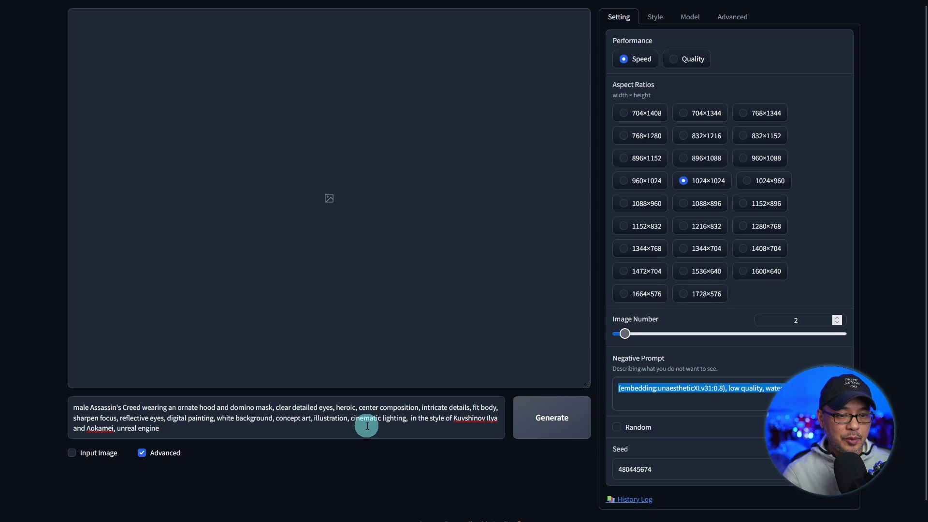
pyautogui.click(548, 406)
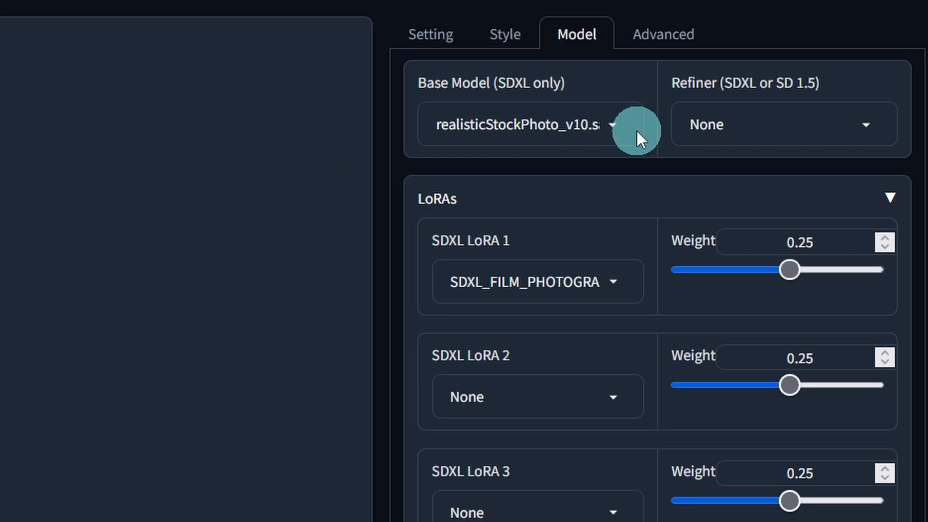
# Inspect the realistic preset's realisticStockPhoto_v10 base model, available film photography LoRA and its negative prompt
pyautogui.click(519, 124)
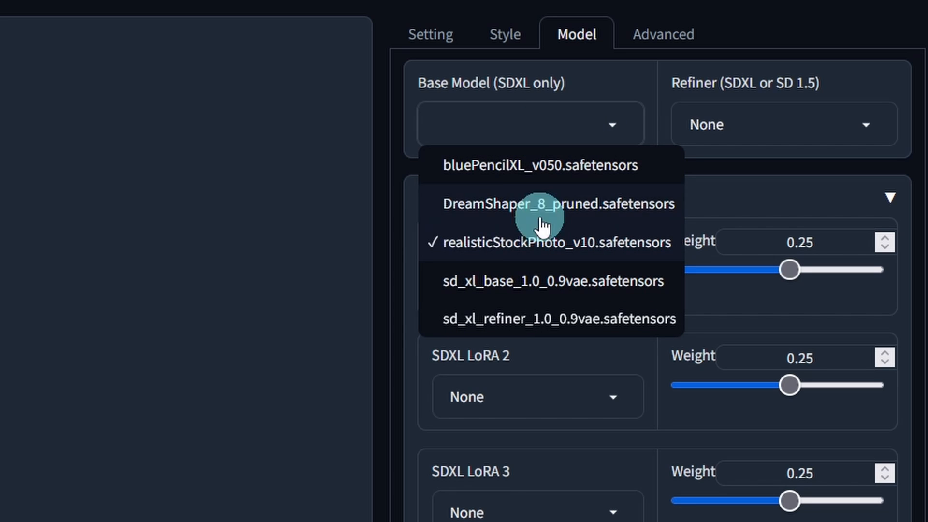
pyautogui.click(518, 243)
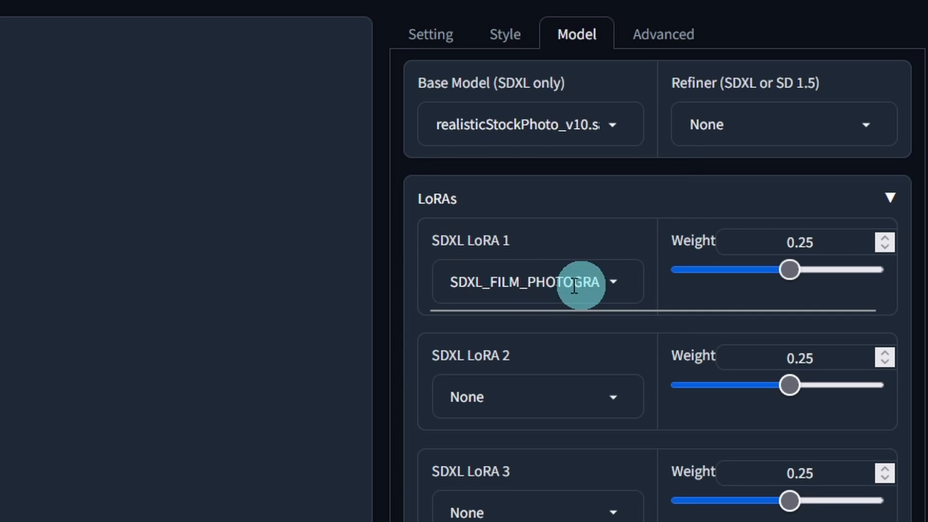
pyautogui.click(526, 285)
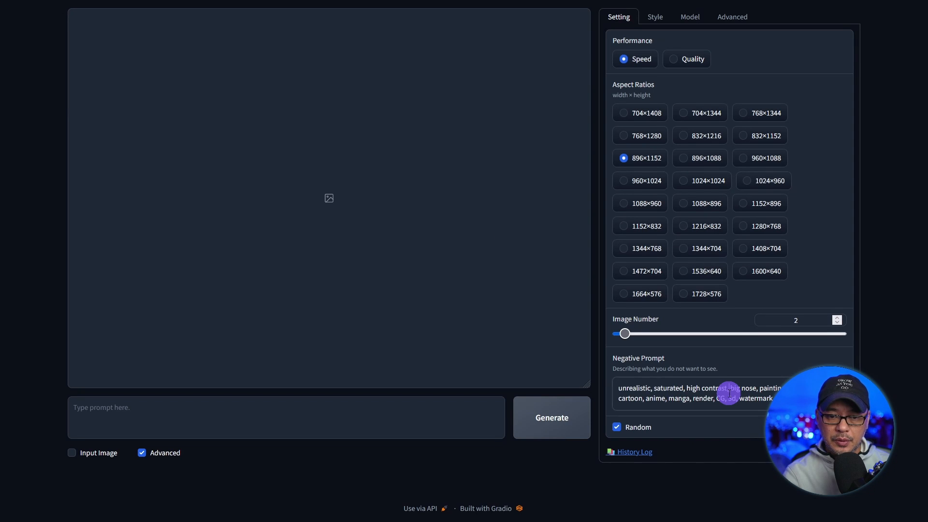
pyautogui.tripleClick(731, 394)
pyautogui.click(732, 396)
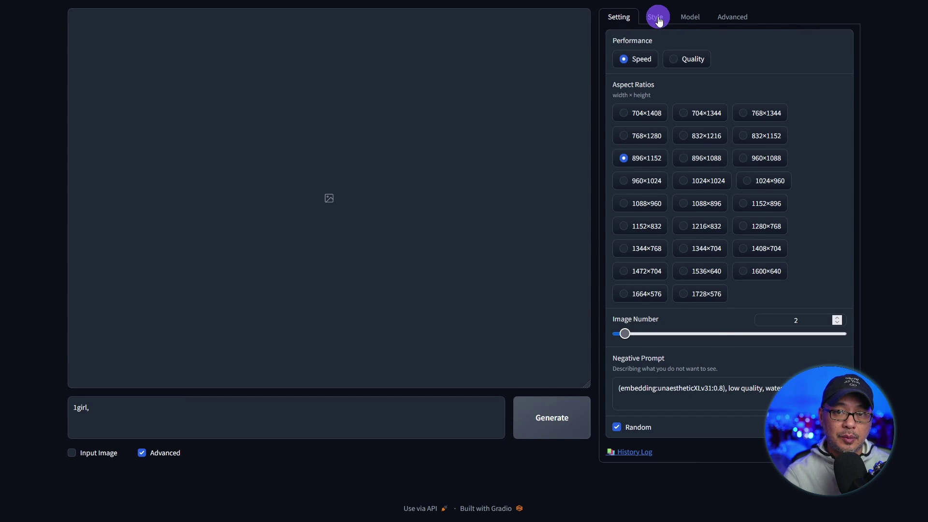
# Show the anime preset's bluePencilXL_v050 base model, DreamShaper_8 refiner and offset example LoRA dropdowns
pyautogui.click(657, 17)
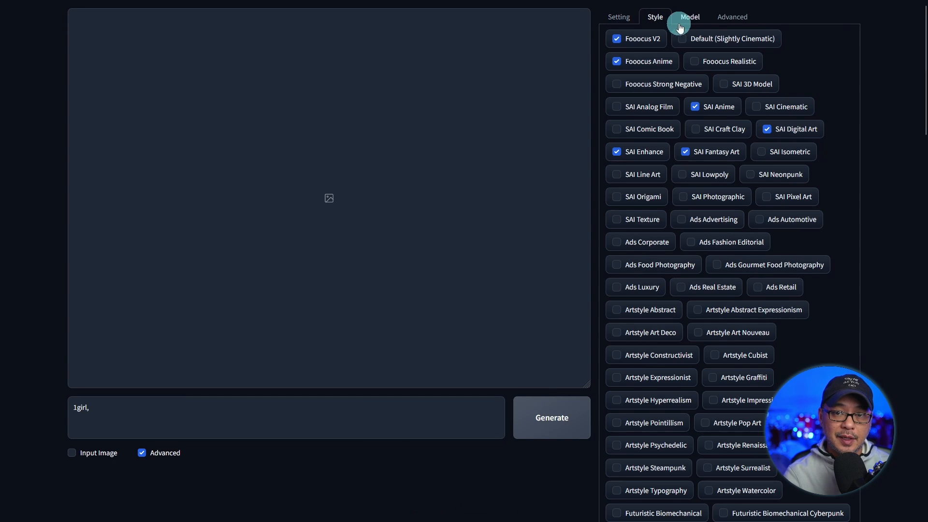
pyautogui.click(690, 17)
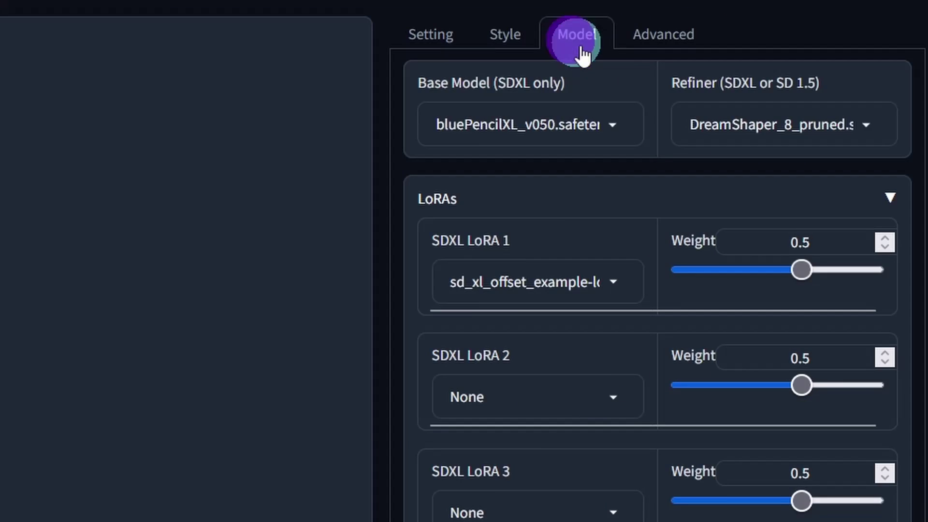
pyautogui.click(555, 124)
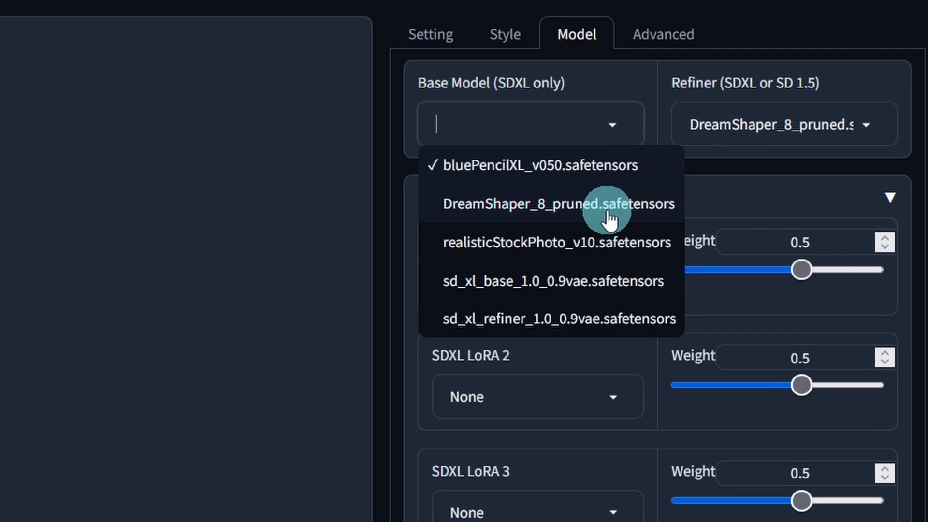
pyautogui.click(741, 125)
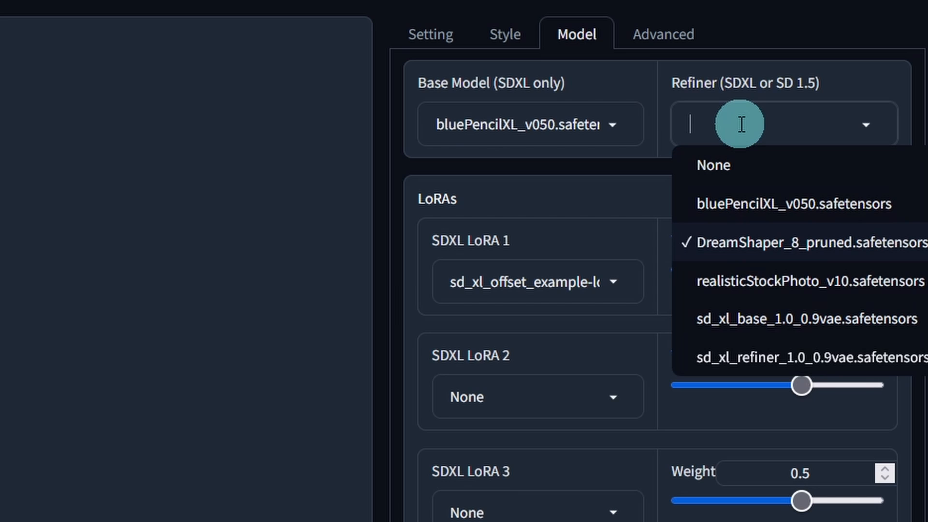
pyautogui.click(649, 176)
pyautogui.click(528, 273)
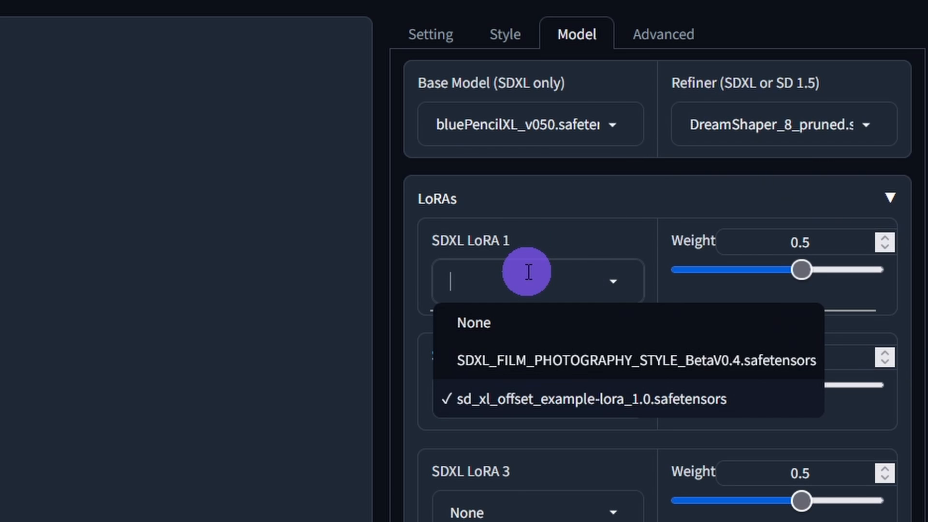